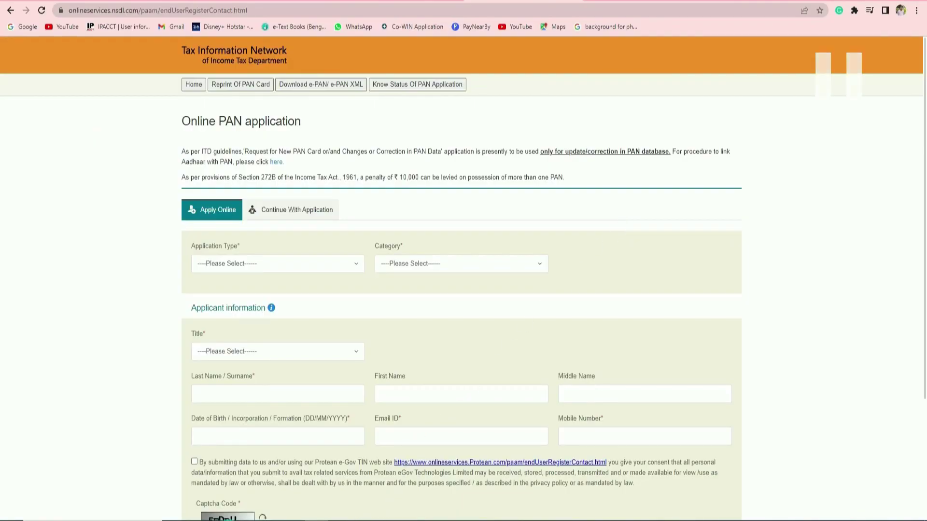
Choose New PAN - Indian Citizen (Form 49A), category INDIVIDUAL and title Shri.
{"action": "scroll", "coordinate": [276, 171], "scroll_direction": "down", "scroll_amount": 2}
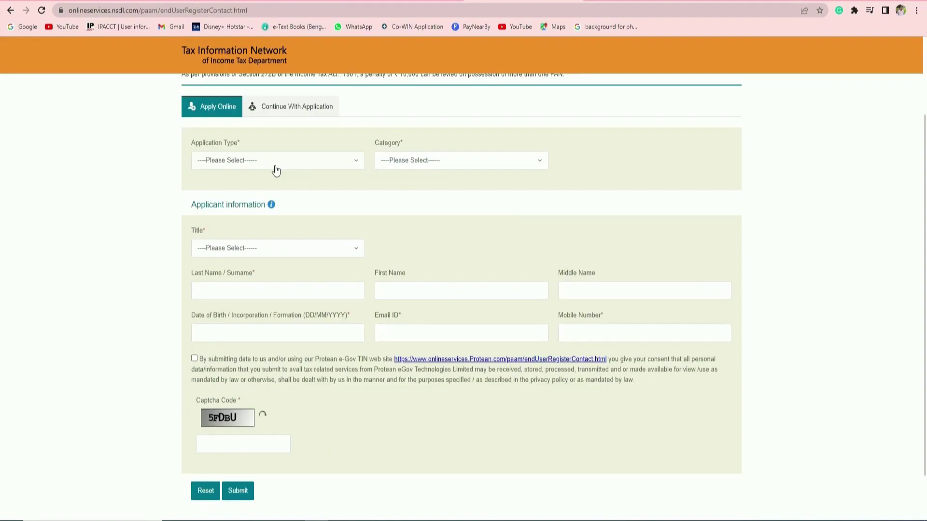
{"action": "left_click", "coordinate": [275, 162]}
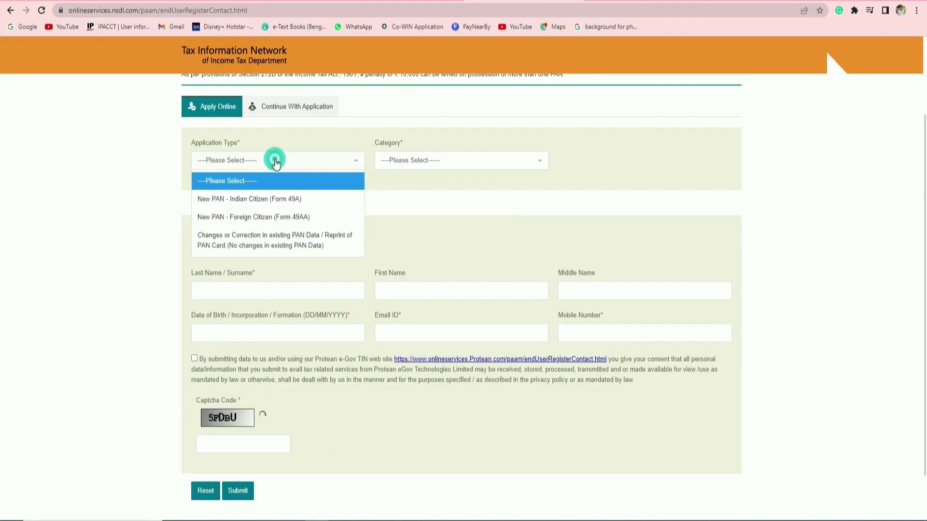
{"action": "left_click", "coordinate": [272, 202]}
{"action": "left_click", "coordinate": [459, 160]}
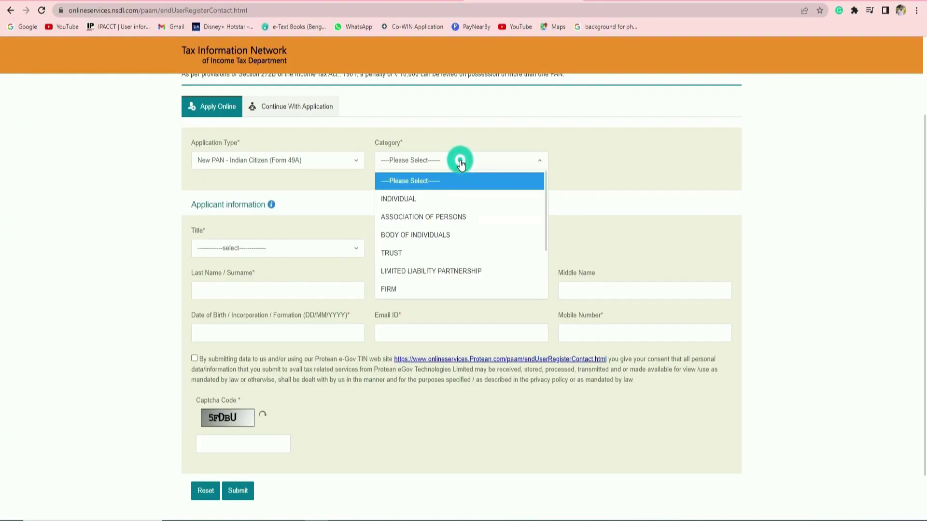
{"action": "left_click", "coordinate": [457, 195]}
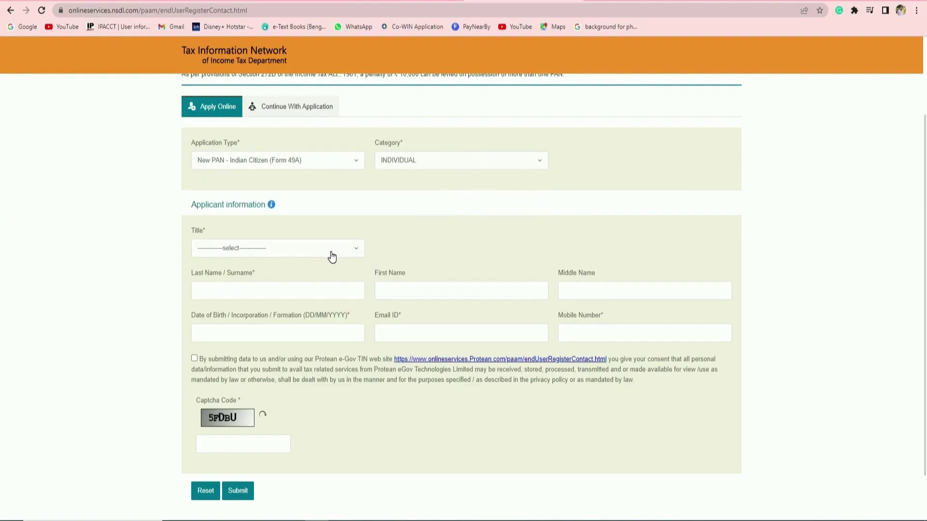
{"action": "left_click", "coordinate": [332, 255]}
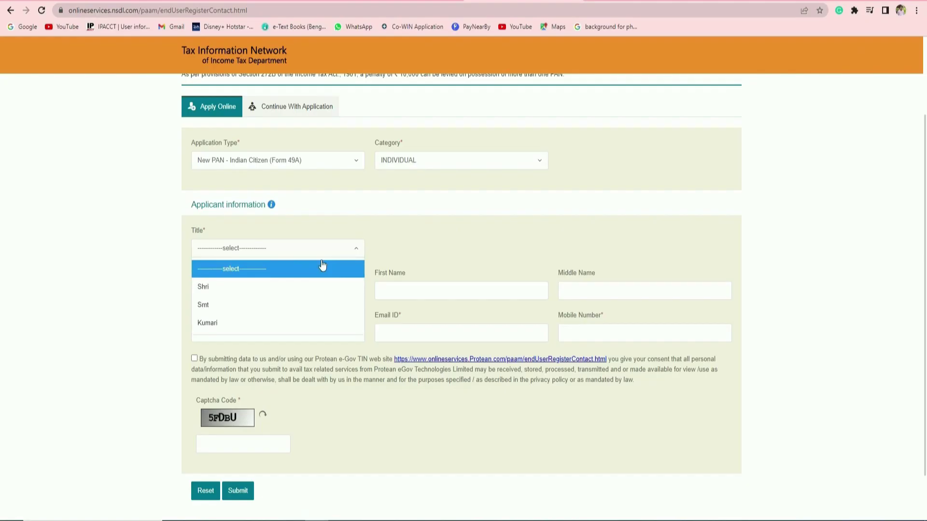
{"action": "left_click", "coordinate": [229, 292]}
Enter the applicant's surname, first name and date of birth.
{"action": "left_click", "coordinate": [286, 296]}
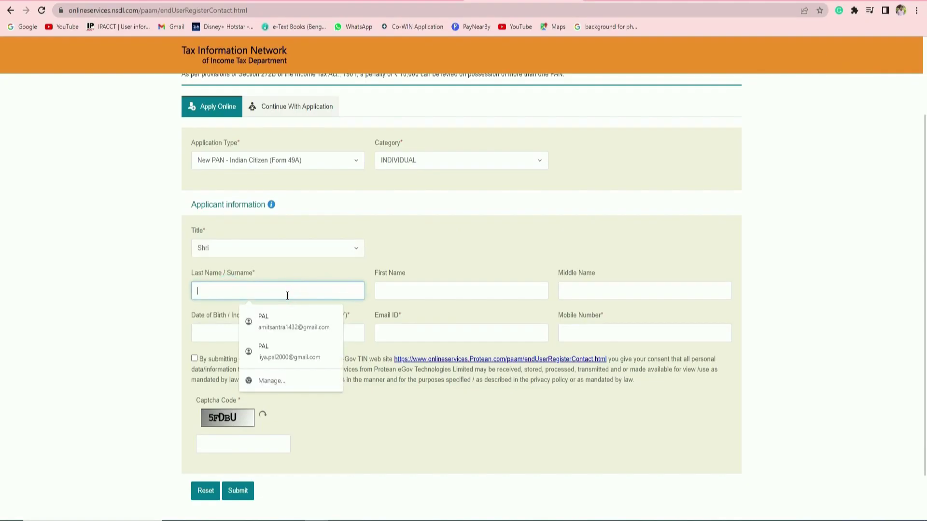
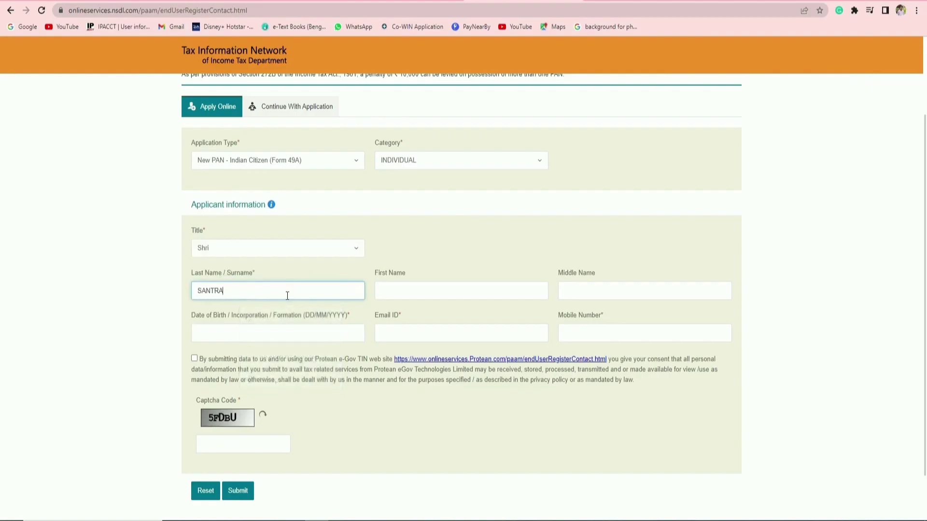
{"action": "left_click", "coordinate": [421, 283]}
{"action": "left_click", "coordinate": [338, 333]}
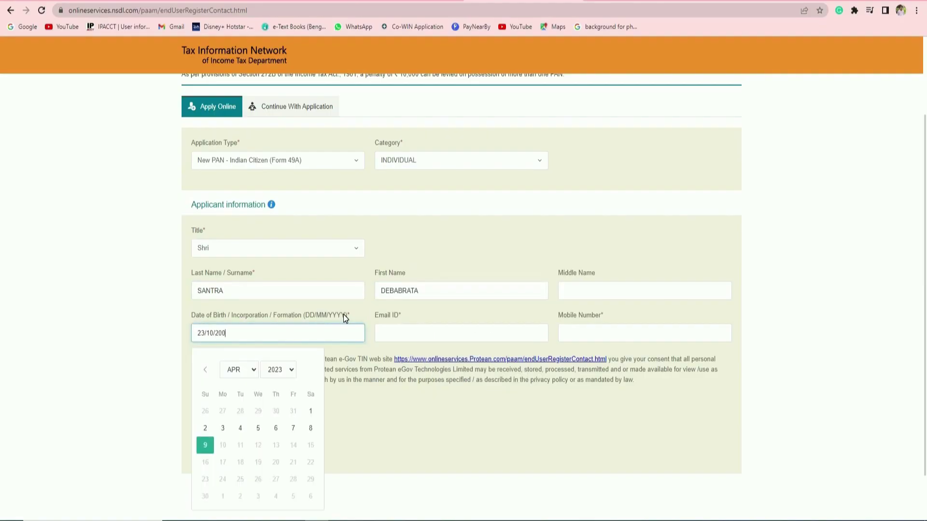
{"action": "left_click", "coordinate": [258, 461]}
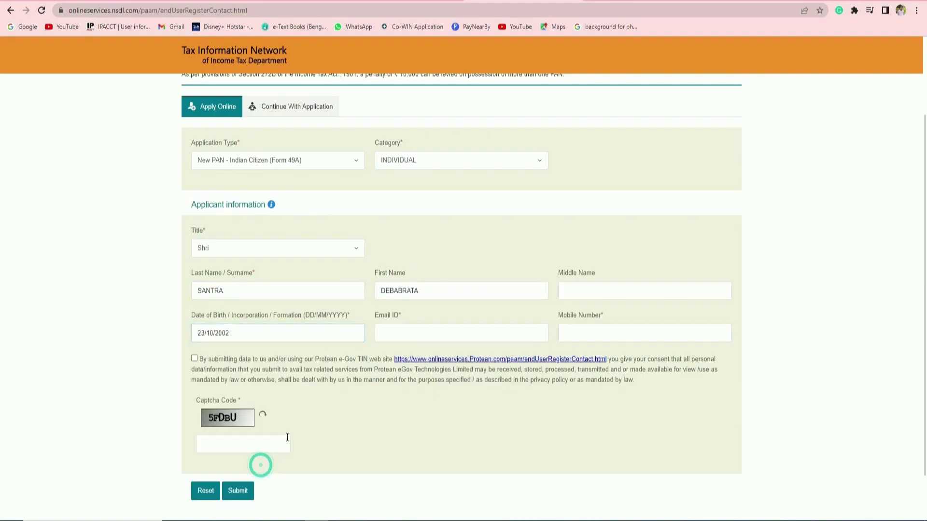
Fill in the applicant's e-mail and mobile number, and tick the data-sharing consent.
{"action": "left_click", "coordinate": [435, 336]}
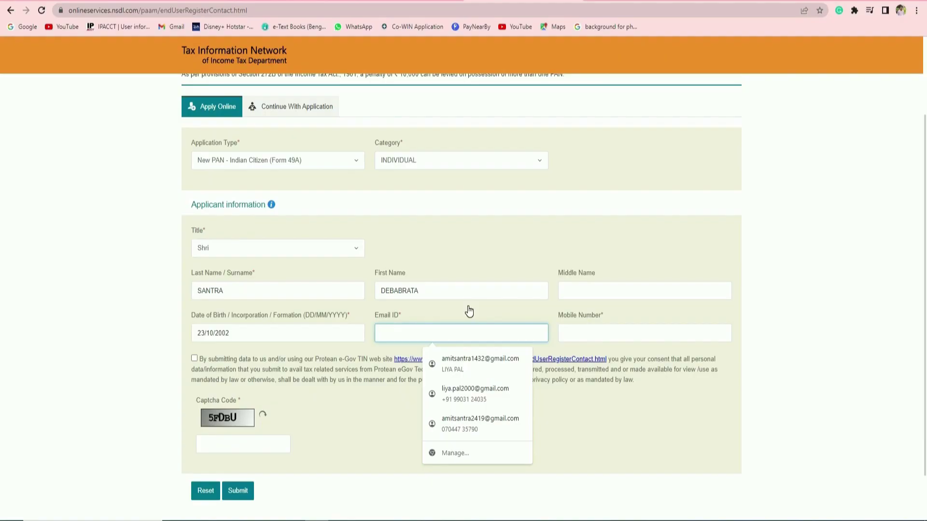
{"action": "type", "text": "RS"}
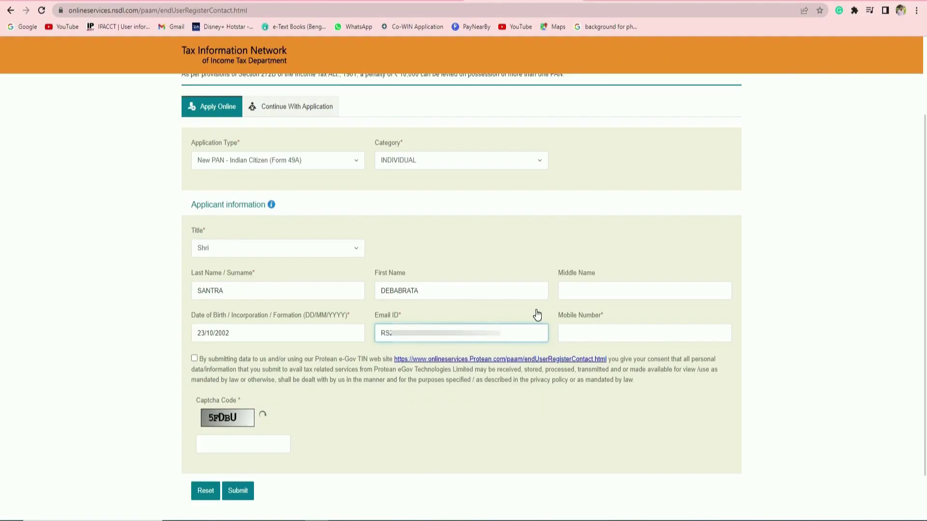
{"action": "left_click", "coordinate": [564, 338]}
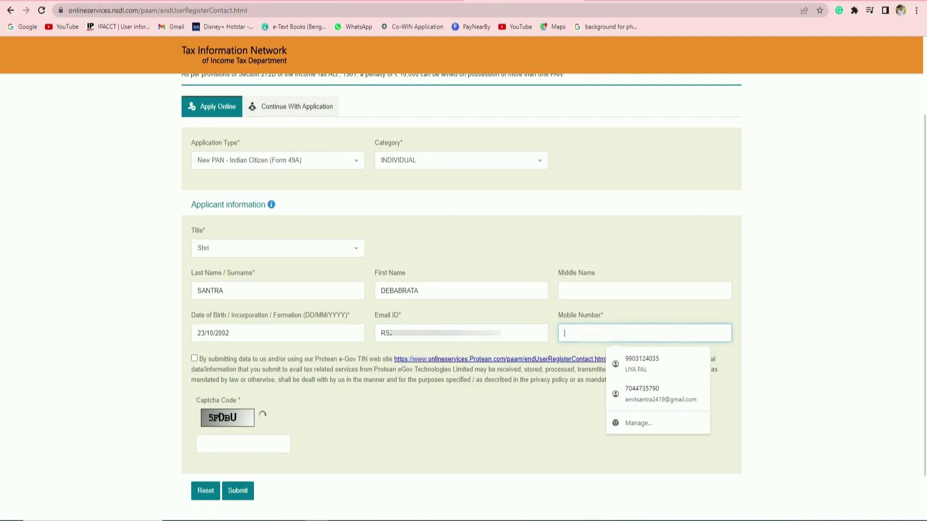
{"action": "type", "text": "9831"}
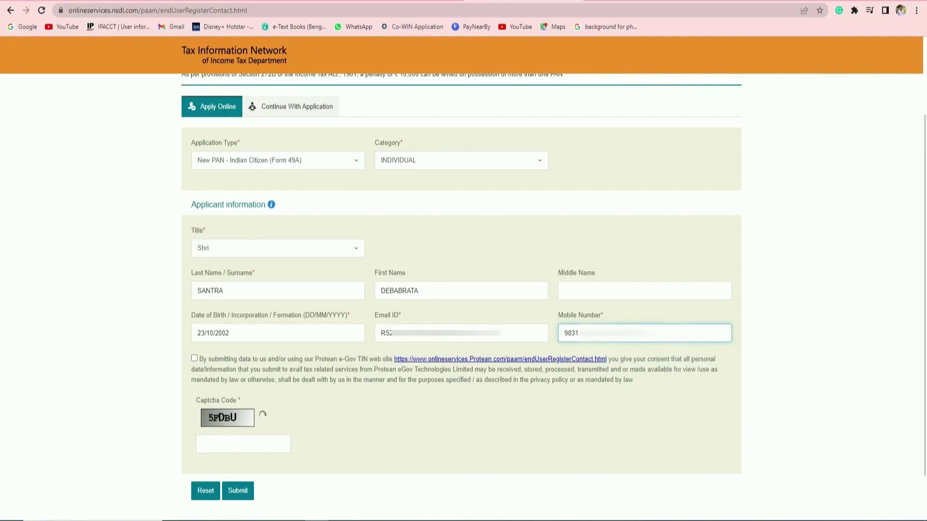
{"action": "left_click", "coordinate": [194, 358]}
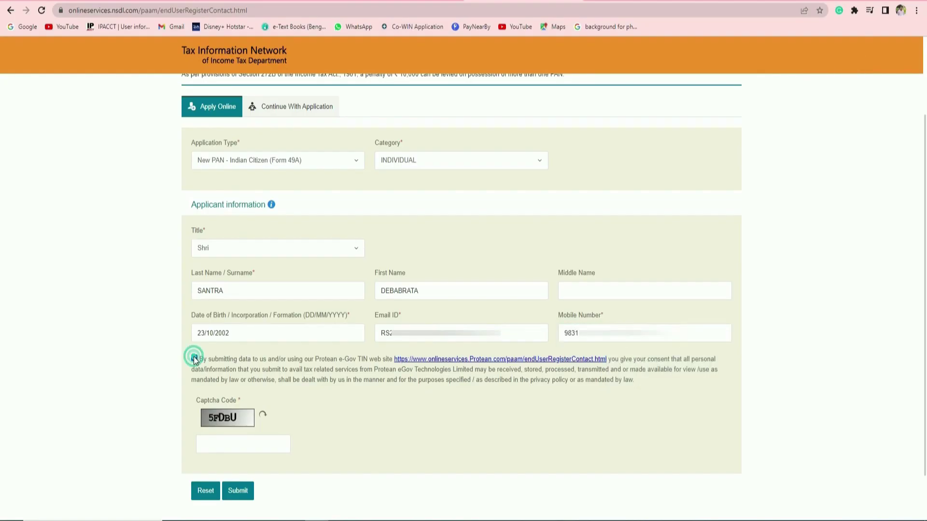
Type the displayed captcha code and submit the registration details.
{"action": "left_click", "coordinate": [253, 444]}
{"action": "type", "text": "5"}
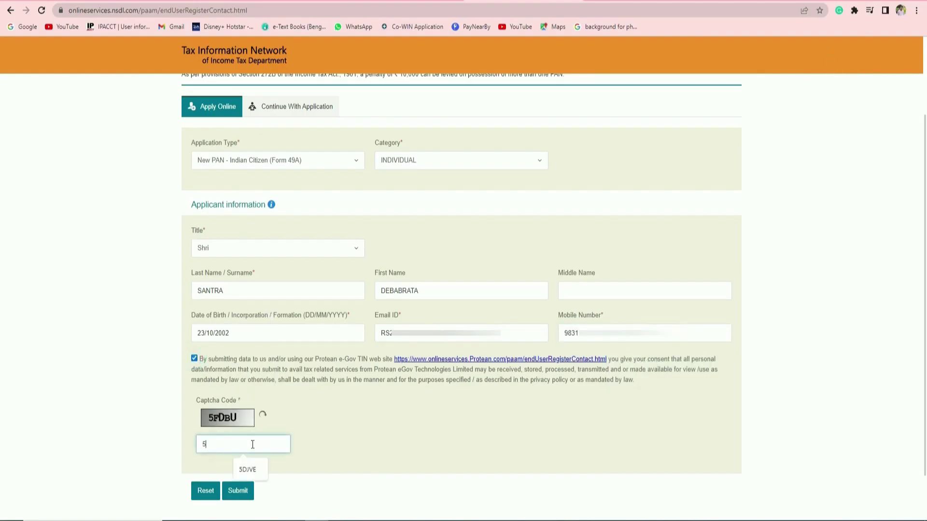
{"action": "type", "text": "FDBU"}
{"action": "left_click", "coordinate": [244, 491]}
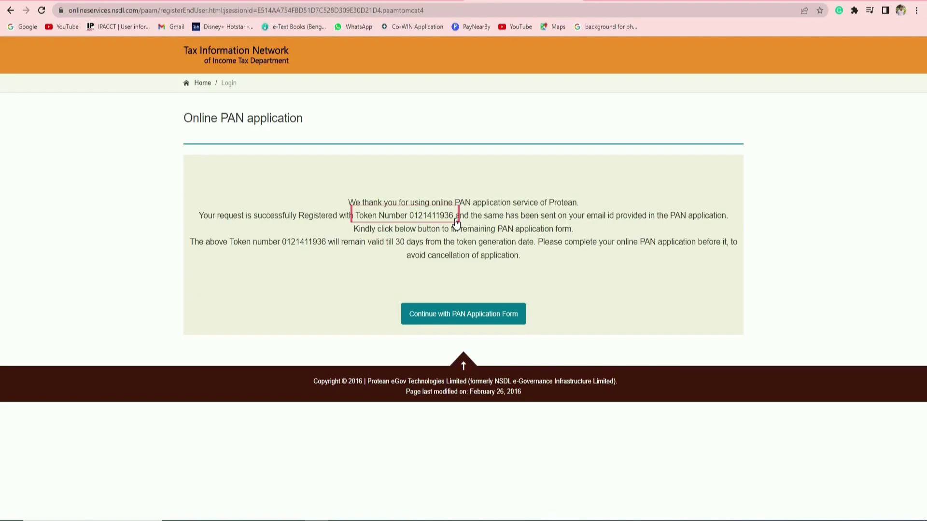
Select the issued temporary token number, then proceed to the full PAN application form.
{"action": "left_click_drag", "start_coordinate": [456, 221], "coordinate": [410, 221]}
{"action": "left_click", "coordinate": [467, 320]}
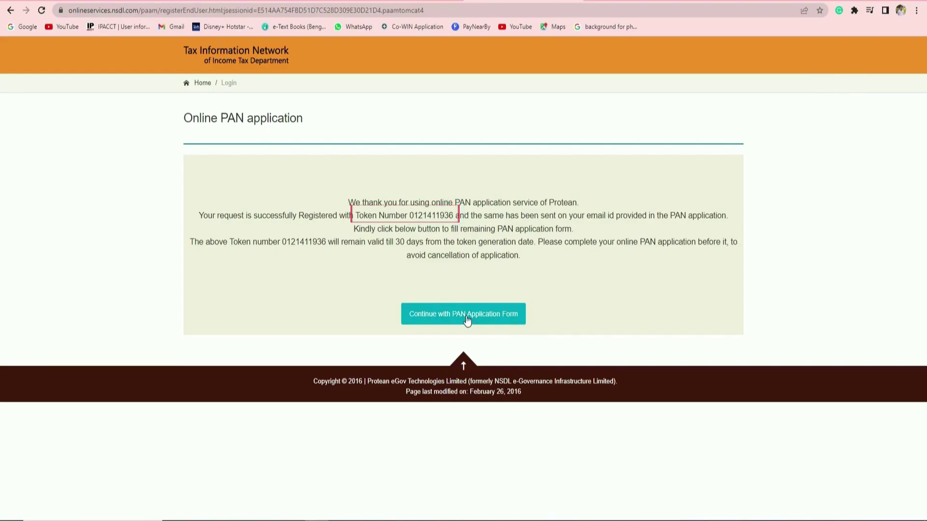
{"action": "left_click", "coordinate": [467, 320]}
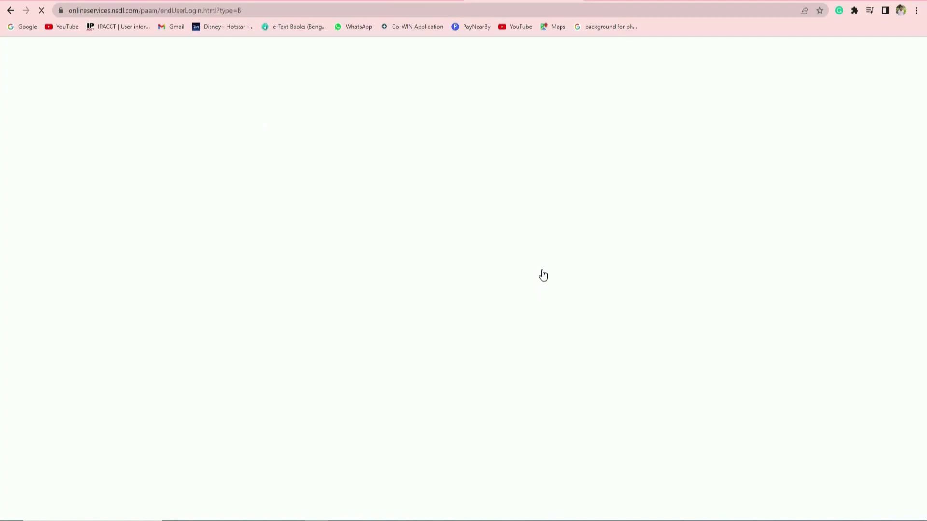
{"action": "scroll", "coordinate": [536, 270], "scroll_direction": "down", "scroll_amount": 2}
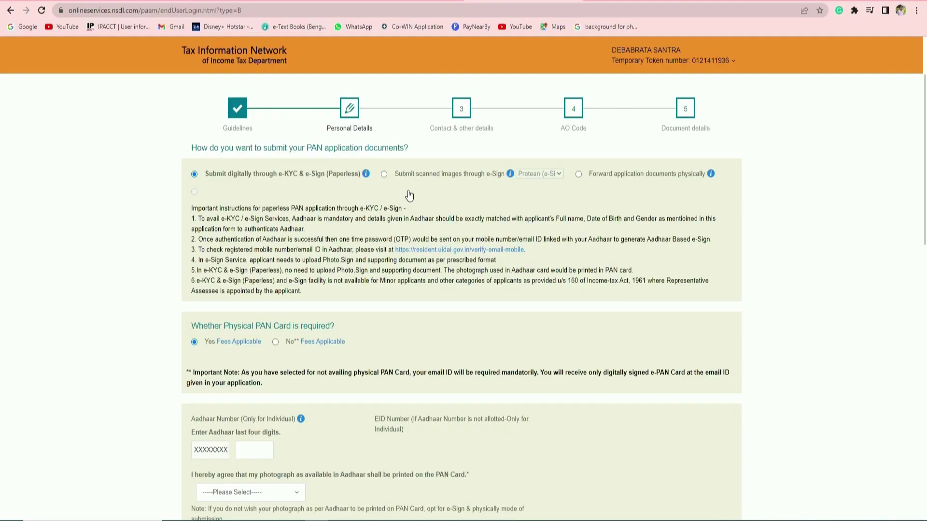
Switch the submission mode to scanned images through Protean e-Sign.
{"action": "left_click", "coordinate": [384, 174]}
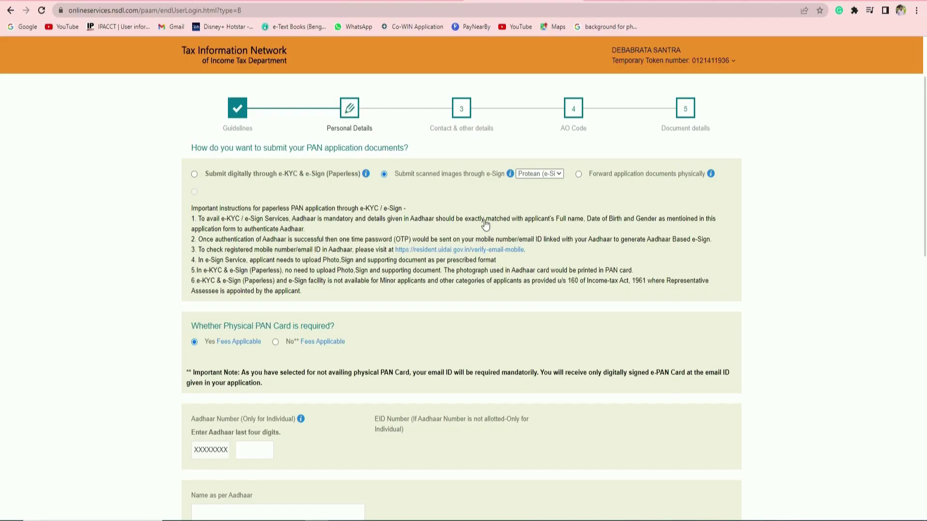
{"action": "scroll", "coordinate": [485, 224], "scroll_direction": "down", "scroll_amount": 4}
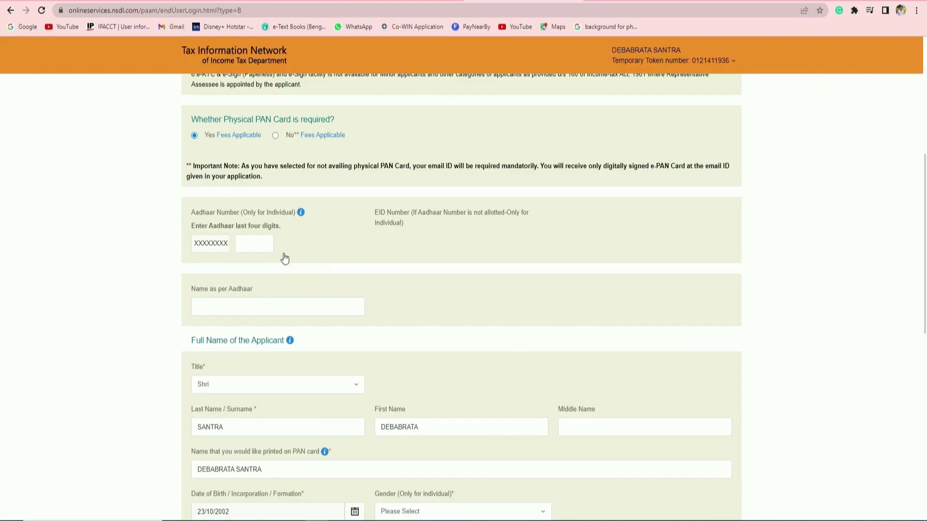
Enter the Aadhaar last four digits and the applicant's name as per Aadhaar.
{"action": "left_click", "coordinate": [266, 242]}
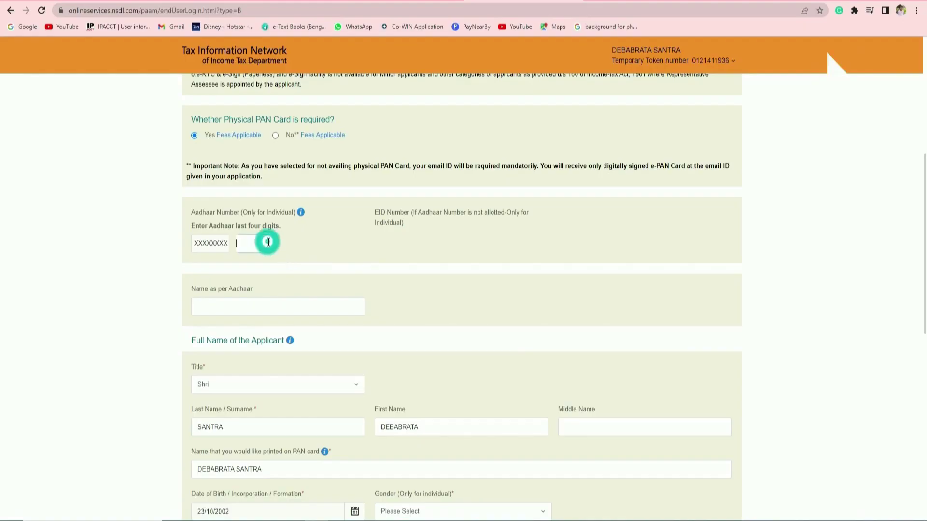
{"action": "scroll", "coordinate": [272, 263], "scroll_direction": "down", "scroll_amount": 1}
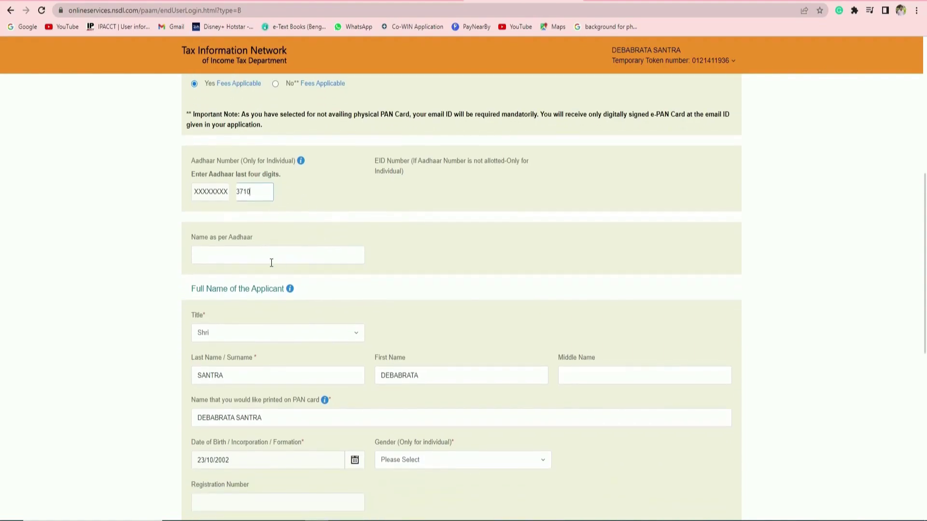
{"action": "left_click", "coordinate": [271, 258]}
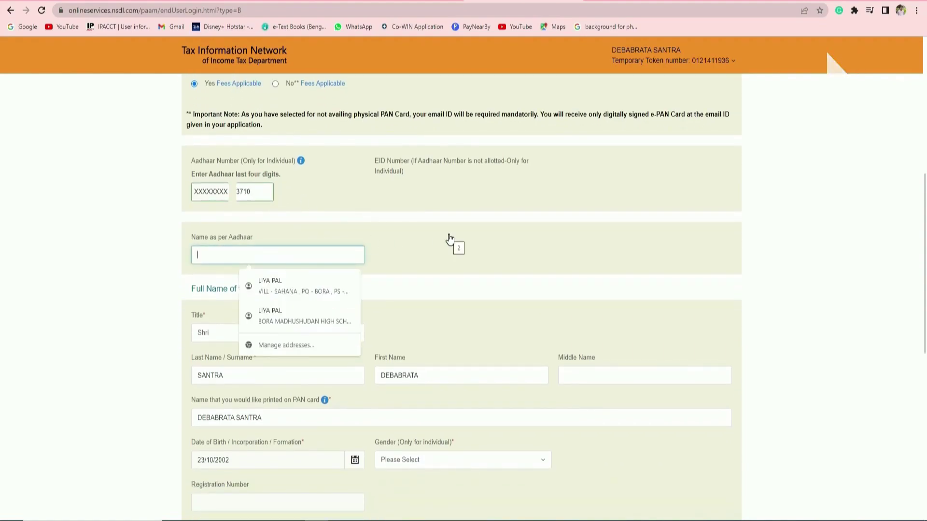
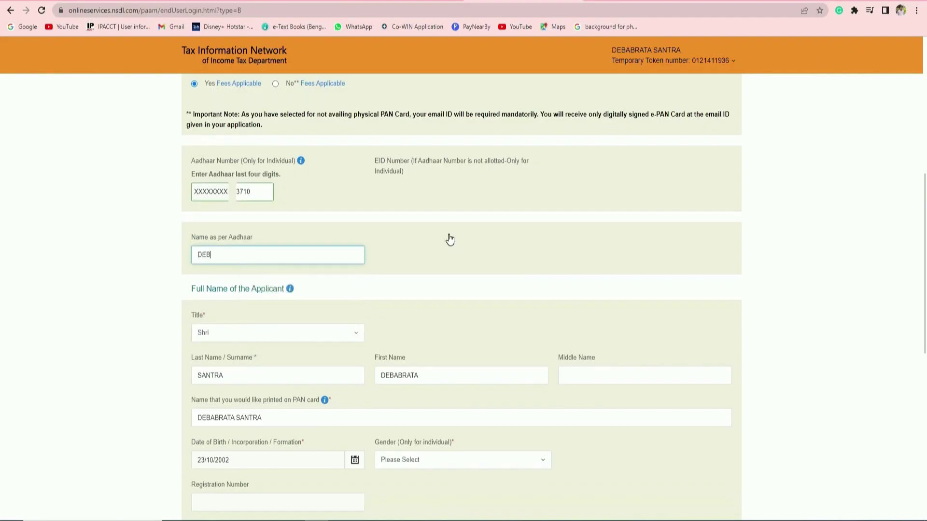
{"action": "scroll", "coordinate": [448, 239], "scroll_direction": "down", "scroll_amount": 2}
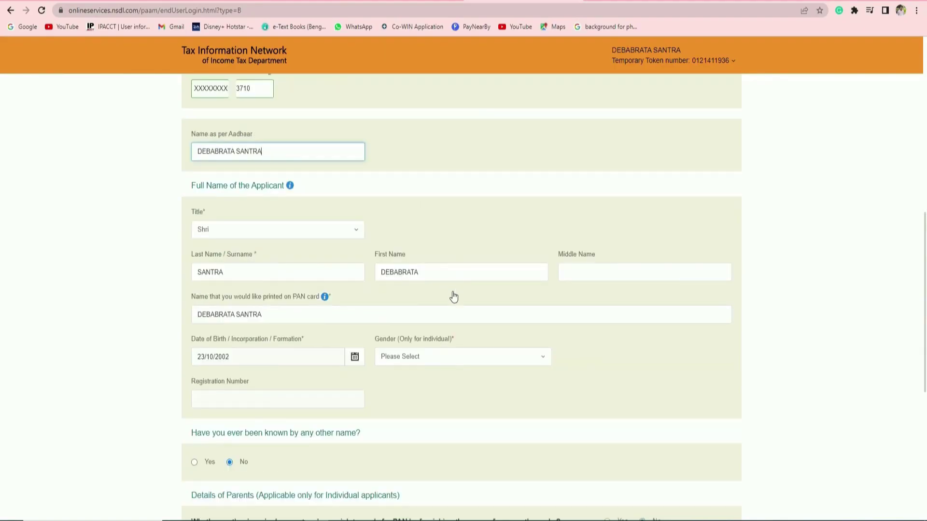
{"action": "scroll", "coordinate": [451, 300], "scroll_direction": "down", "scroll_amount": 2}
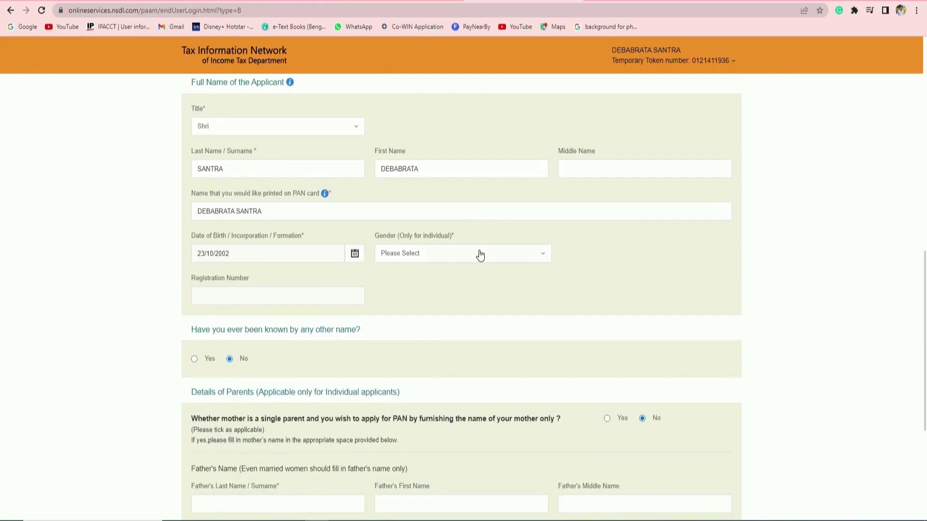
Pick Male in the Gender dropdown and scroll to the parents' details.
{"action": "left_click", "coordinate": [478, 252]}
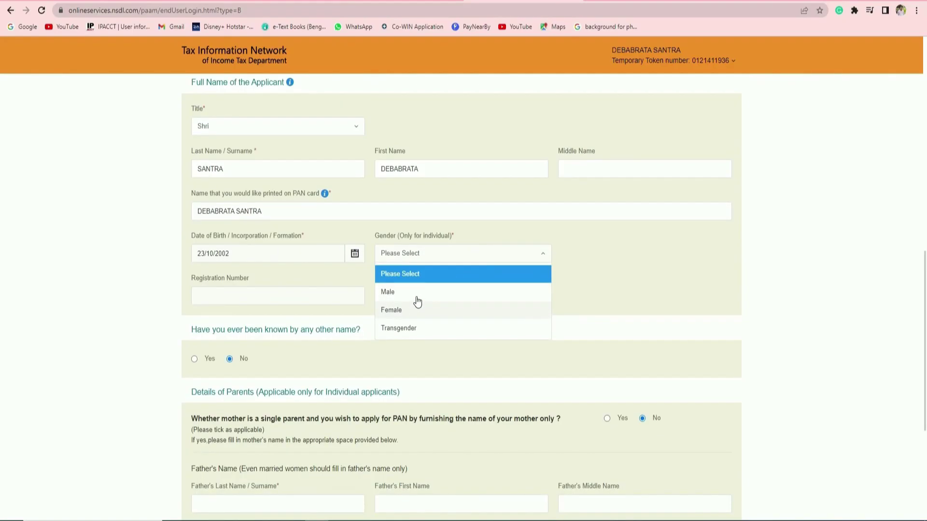
{"action": "left_click", "coordinate": [414, 294]}
{"action": "scroll", "coordinate": [275, 325], "scroll_direction": "down", "scroll_amount": 3}
{"action": "scroll", "coordinate": [277, 327], "scroll_direction": "down", "scroll_amount": 2}
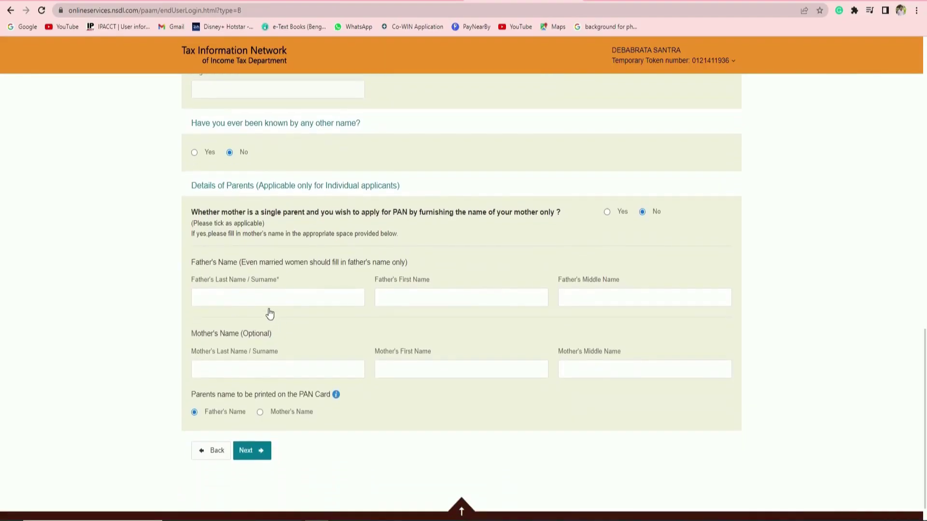
Enter the father's surname and first name, then continue with Next.
{"action": "left_click", "coordinate": [281, 296]}
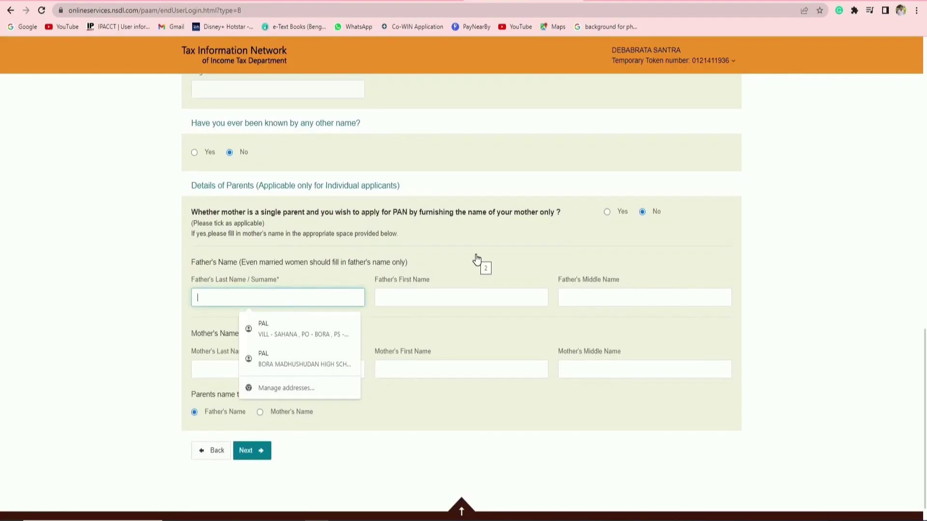
{"action": "type", "text": "NTRA"}
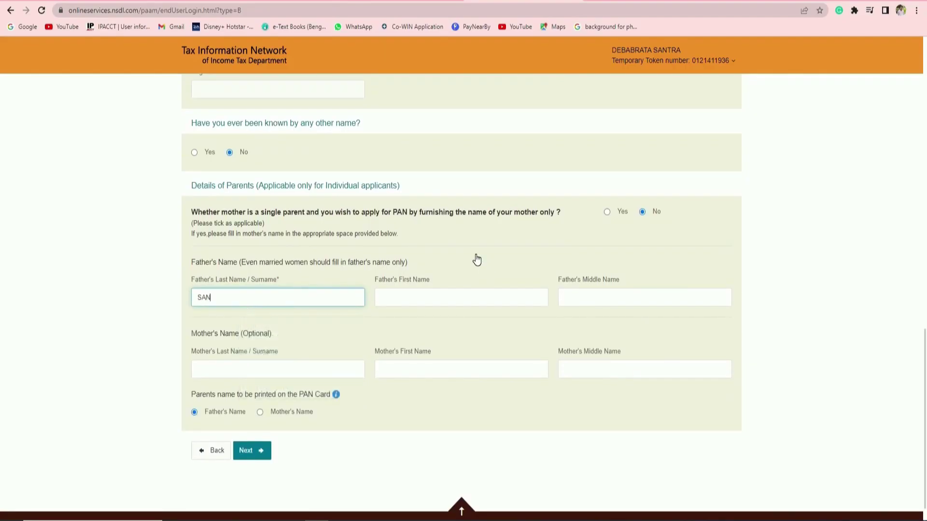
{"action": "left_click", "coordinate": [420, 296]}
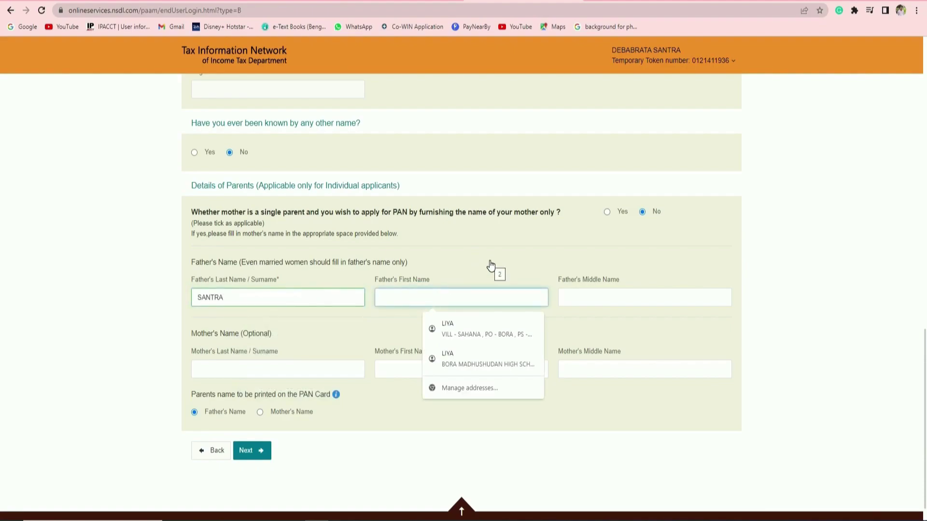
{"action": "type", "text": "DI"}
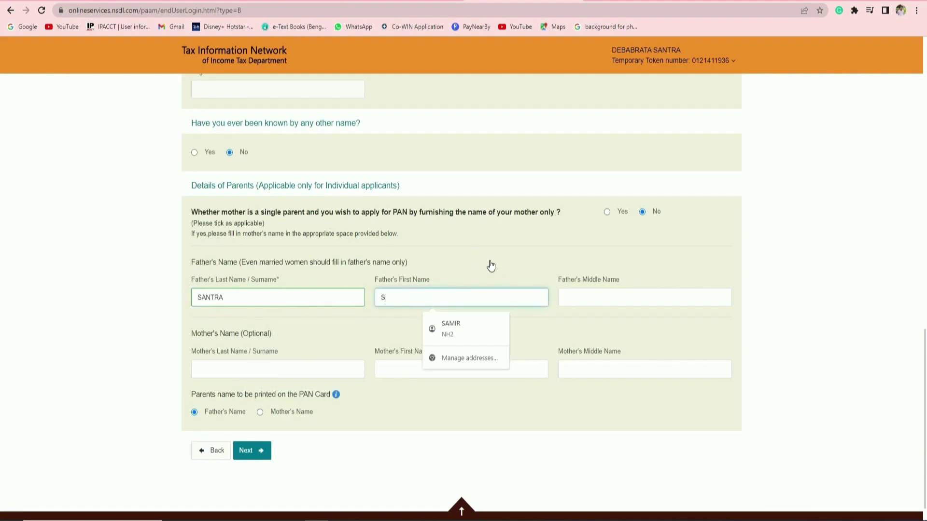
{"action": "type", "text": "NANATH"}
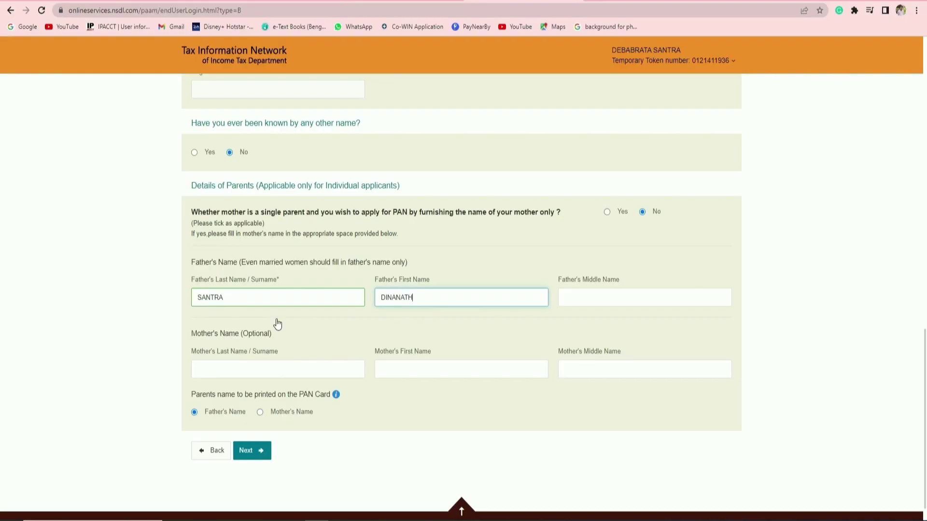
{"action": "scroll", "coordinate": [425, 389], "scroll_direction": "down", "scroll_amount": 1}
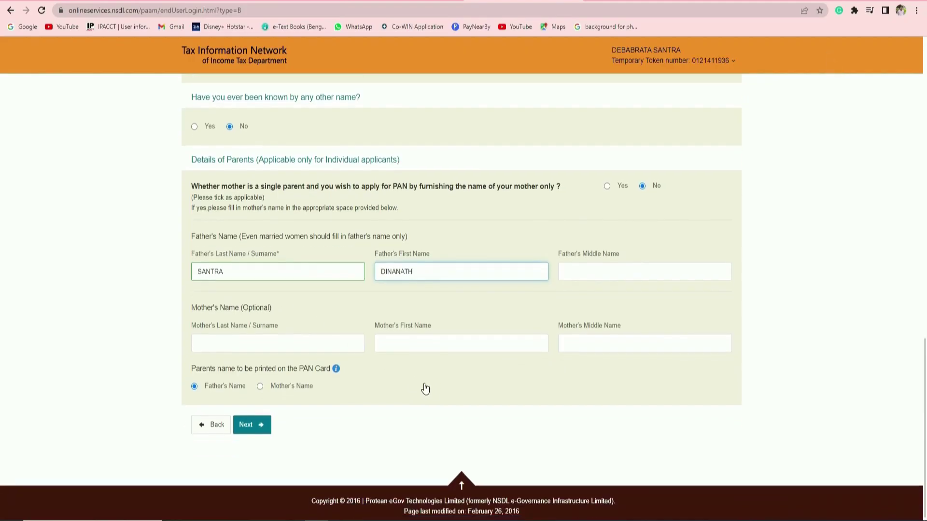
{"action": "left_click", "coordinate": [252, 430]}
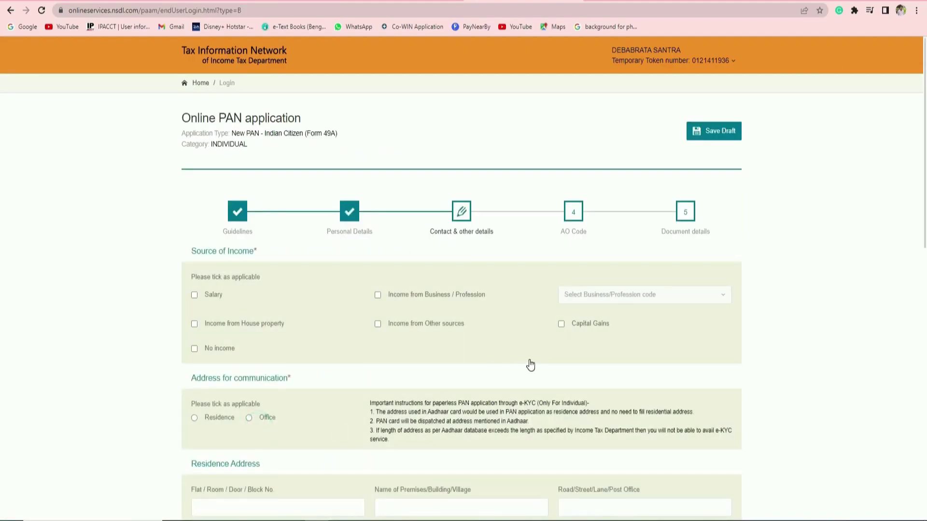
Tick No income as the source of income and select Residence for communication.
{"action": "scroll", "coordinate": [531, 366], "scroll_direction": "down", "scroll_amount": 2}
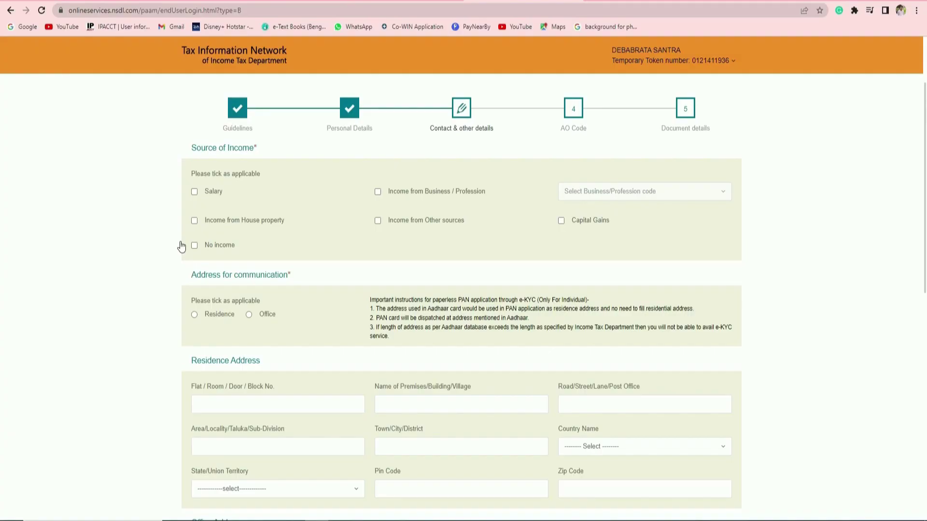
{"action": "left_click", "coordinate": [195, 245]}
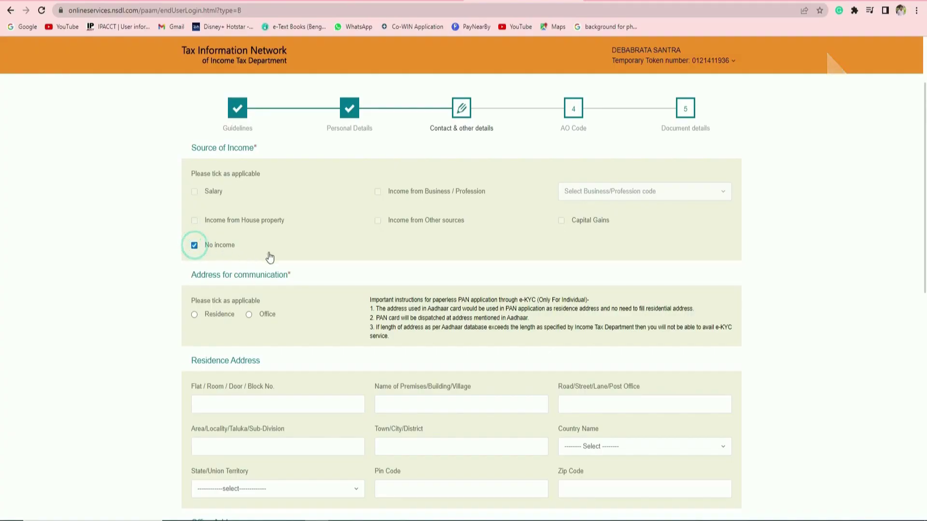
{"action": "scroll", "coordinate": [500, 281], "scroll_direction": "down", "scroll_amount": 3}
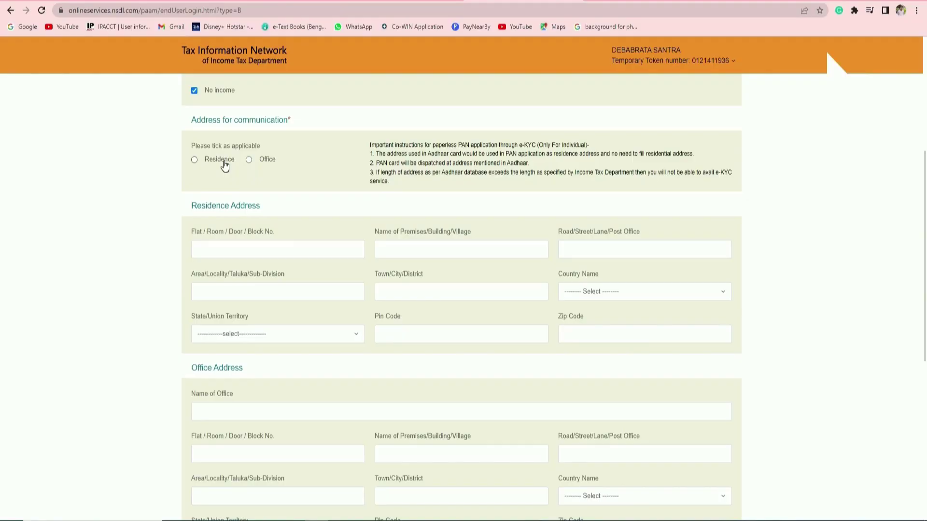
{"action": "left_click", "coordinate": [215, 164]}
{"action": "left_click", "coordinate": [277, 251]}
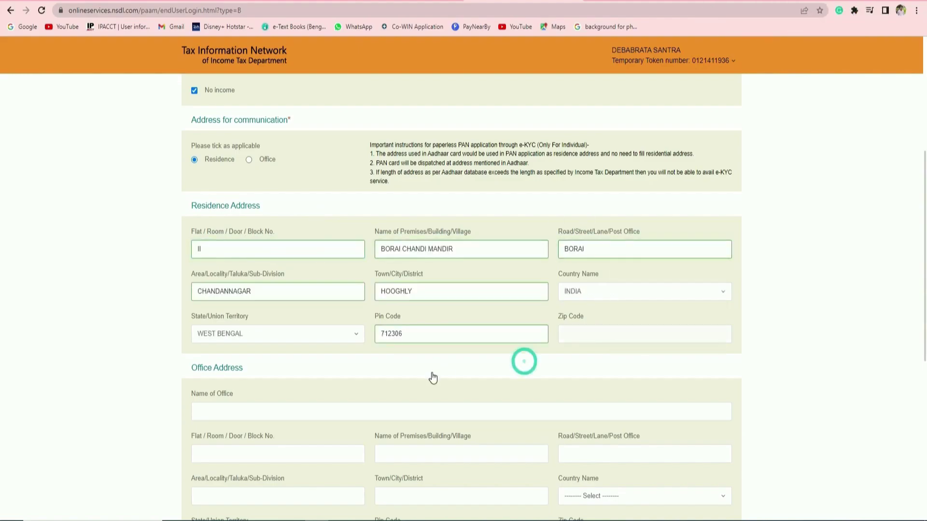
Set the telephone country code to INDIA (91) and advance to the AO Code step.
{"action": "scroll", "coordinate": [433, 377], "scroll_direction": "down", "scroll_amount": 5}
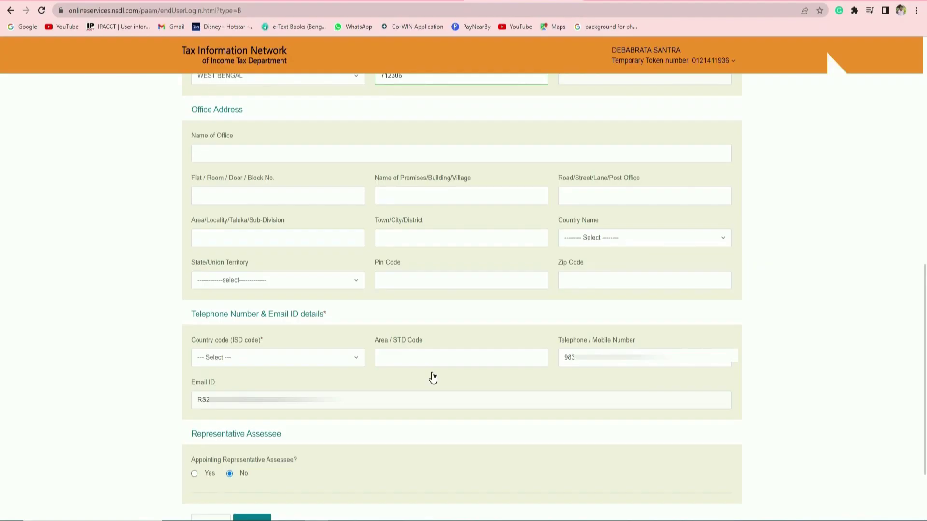
{"action": "scroll", "coordinate": [433, 378], "scroll_direction": "down", "scroll_amount": 1}
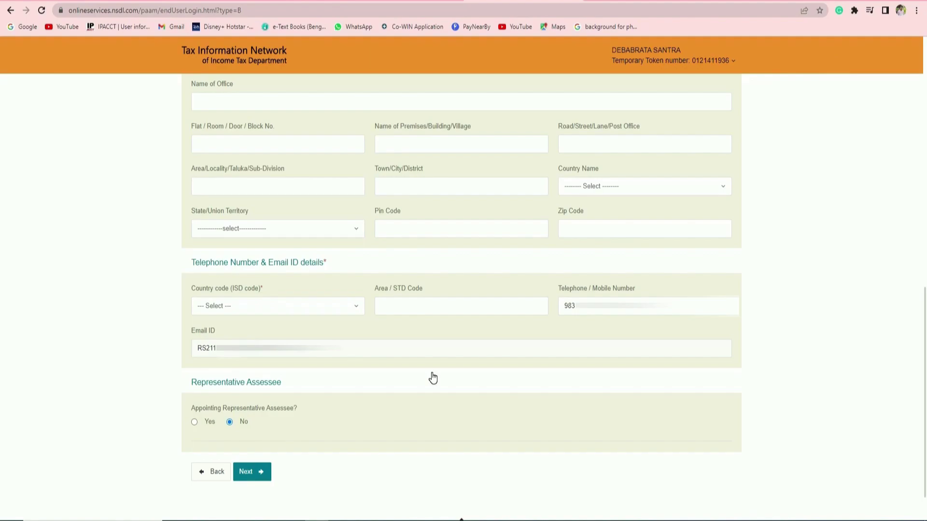
{"action": "left_click", "coordinate": [308, 309]}
{"action": "type", "text": "IND"}
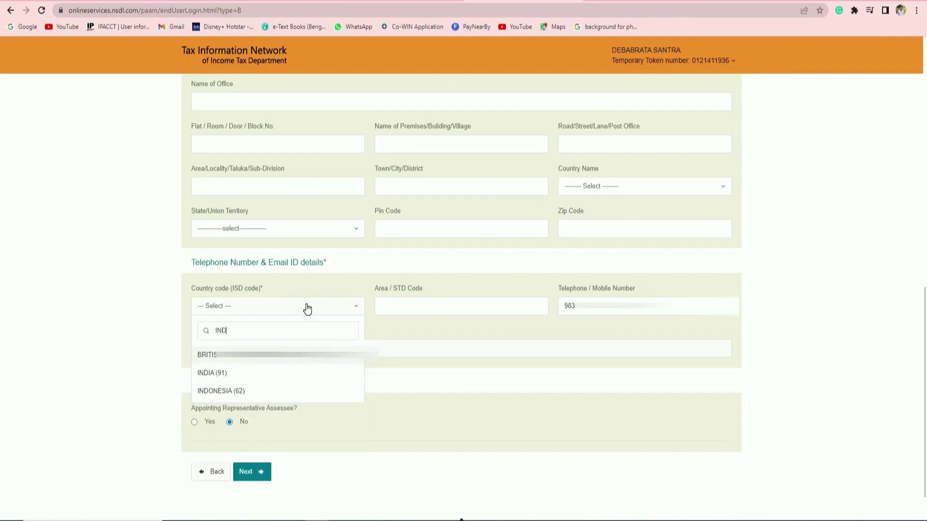
{"action": "left_click", "coordinate": [311, 372]}
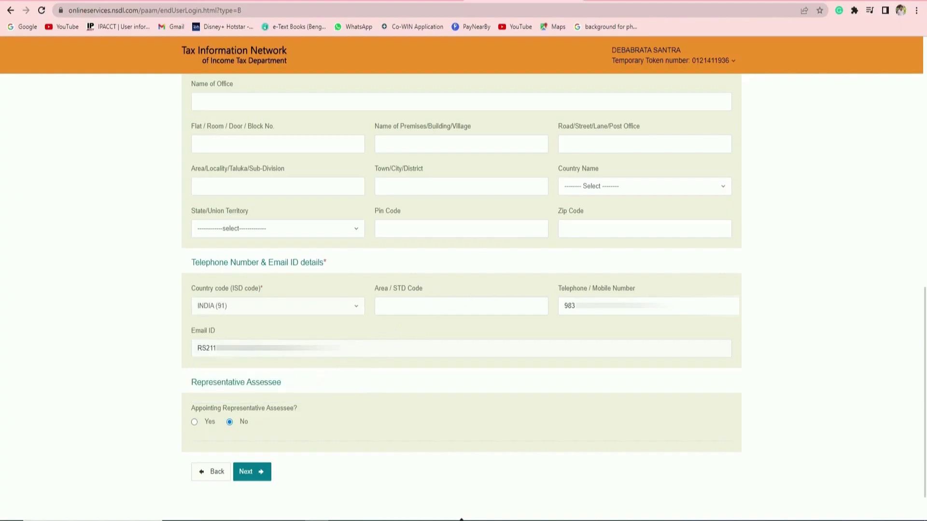
{"action": "left_click", "coordinate": [261, 473]}
{"action": "left_click", "coordinate": [223, 343]}
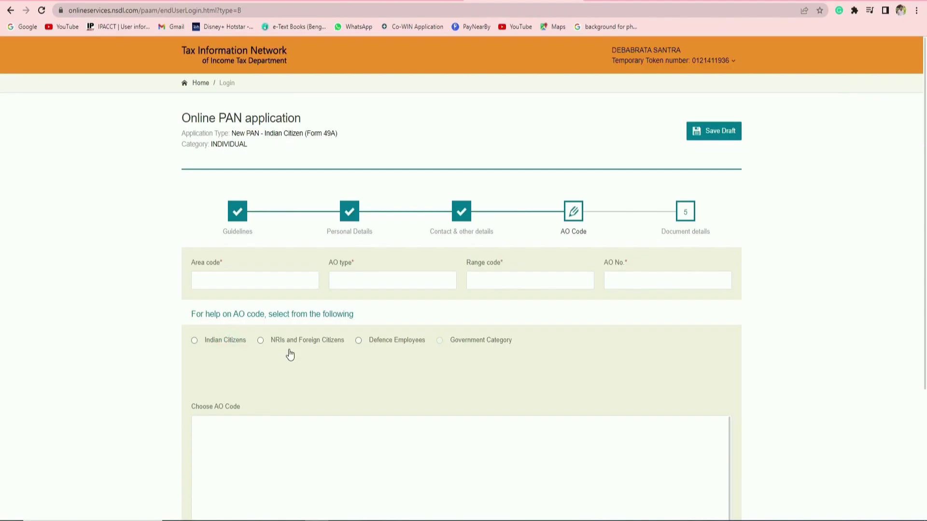
Look up Indian-citizen AO codes for WEST BENGAL, HOOGHLY, apply WBG / C / 182 / 1, and continue.
{"action": "left_click", "coordinate": [223, 341]}
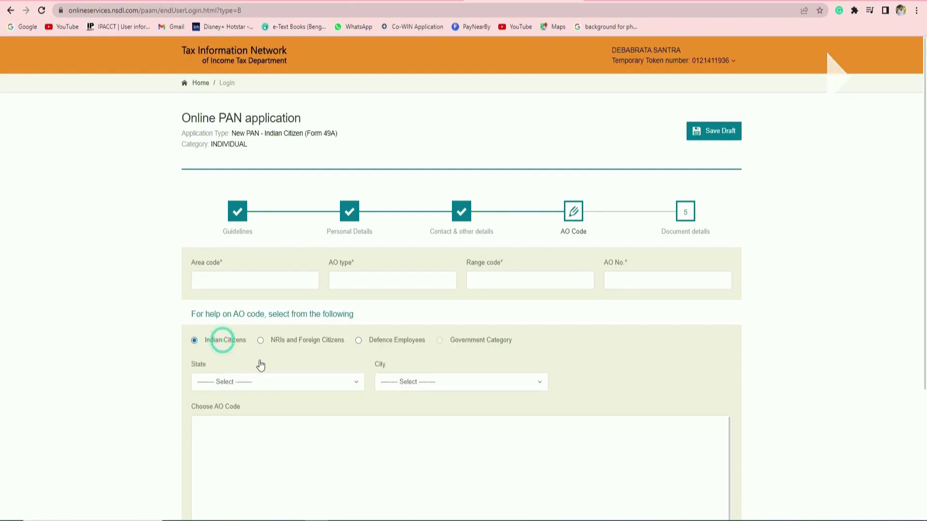
{"action": "left_click", "coordinate": [299, 381]}
{"action": "scroll", "coordinate": [268, 343], "scroll_direction": "down", "scroll_amount": 10}
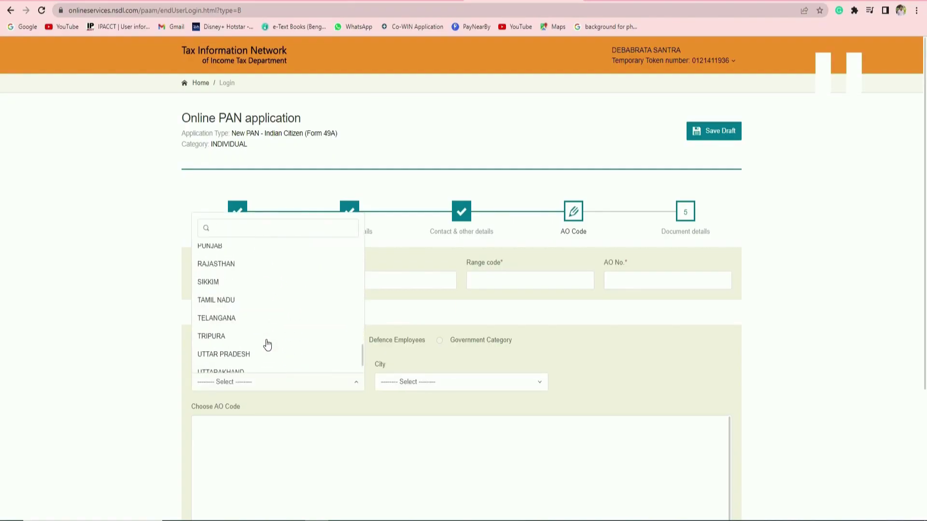
{"action": "left_click", "coordinate": [247, 365]}
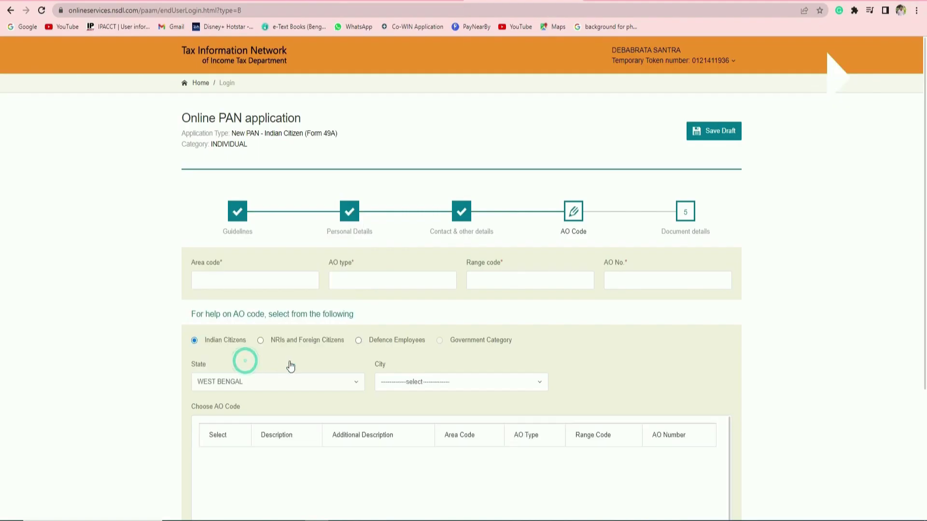
{"action": "left_click", "coordinate": [405, 381]}
{"action": "scroll", "coordinate": [416, 309], "scroll_direction": "down", "scroll_amount": 3}
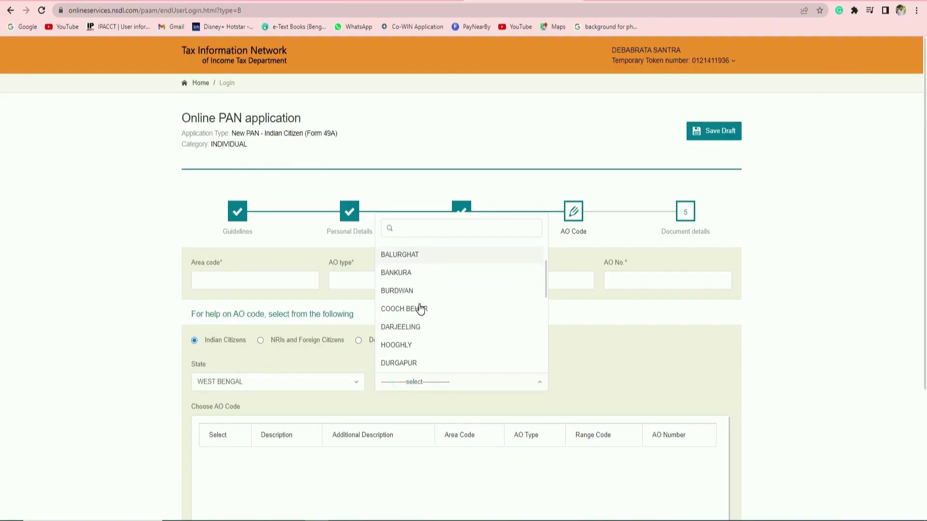
{"action": "left_click", "coordinate": [411, 299]}
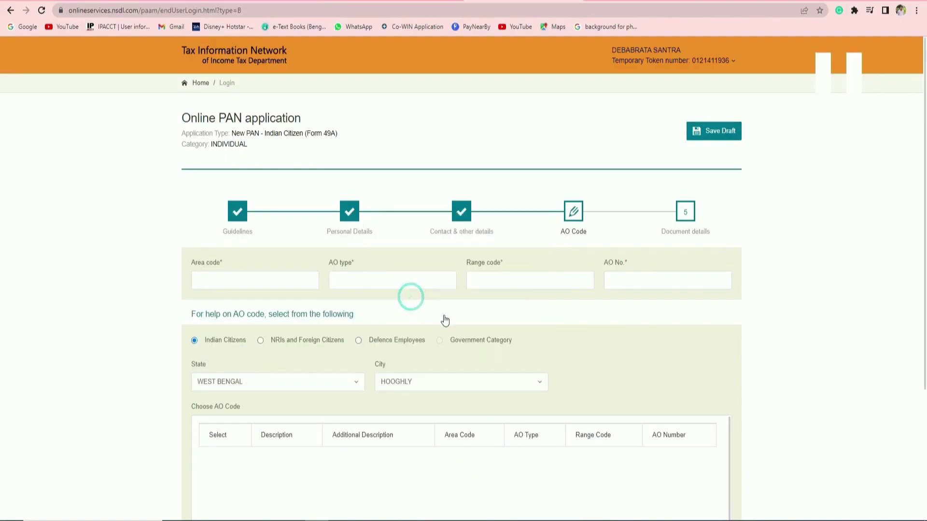
{"action": "scroll", "coordinate": [412, 296], "scroll_direction": "down", "scroll_amount": 3}
{"action": "left_click", "coordinate": [212, 317]}
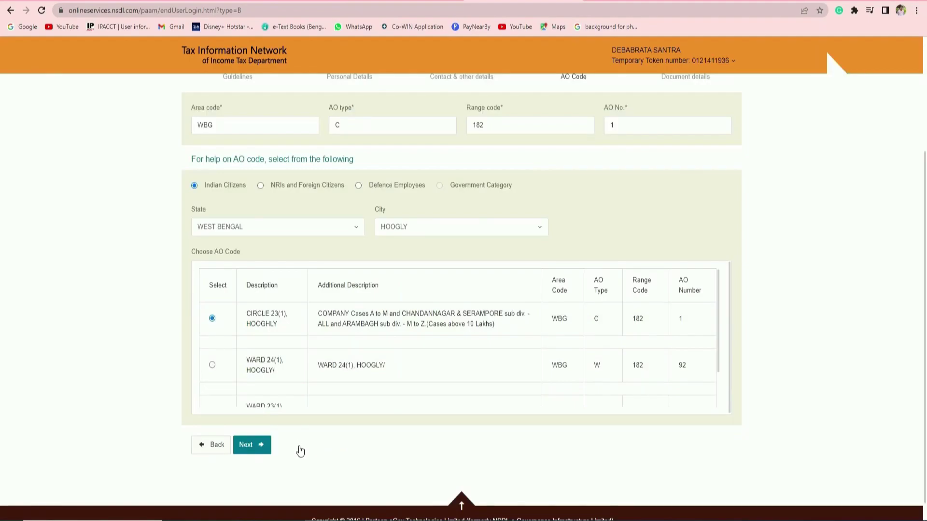
{"action": "left_click", "coordinate": [259, 444]}
{"action": "scroll", "coordinate": [633, 380], "scroll_direction": "down", "scroll_amount": 2}
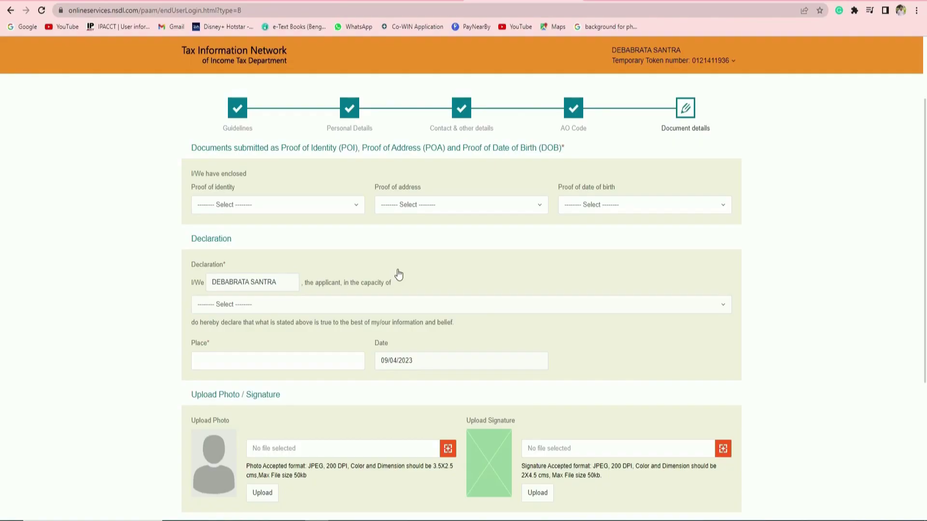
Choose AADHAAR as proof of identity, proof of address and proof of date of birth.
{"action": "left_click", "coordinate": [325, 212]}
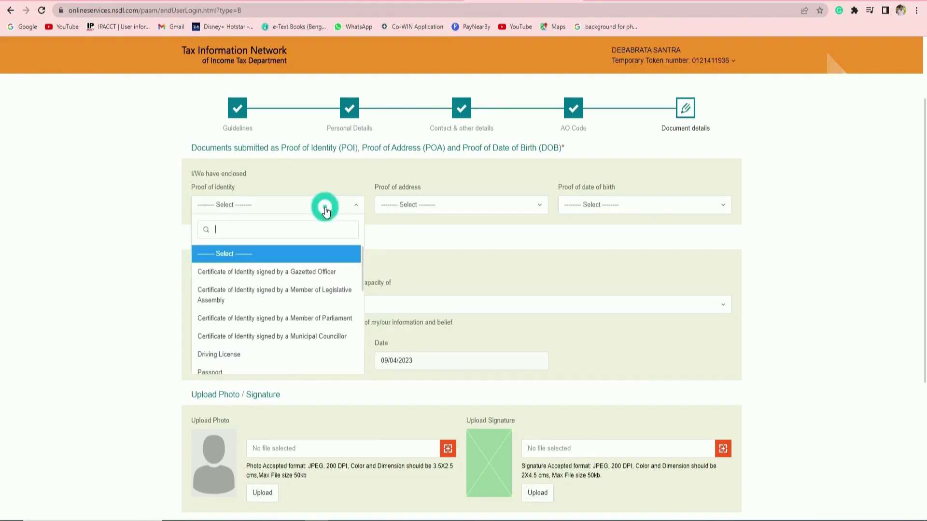
{"action": "type", "text": "AA"}
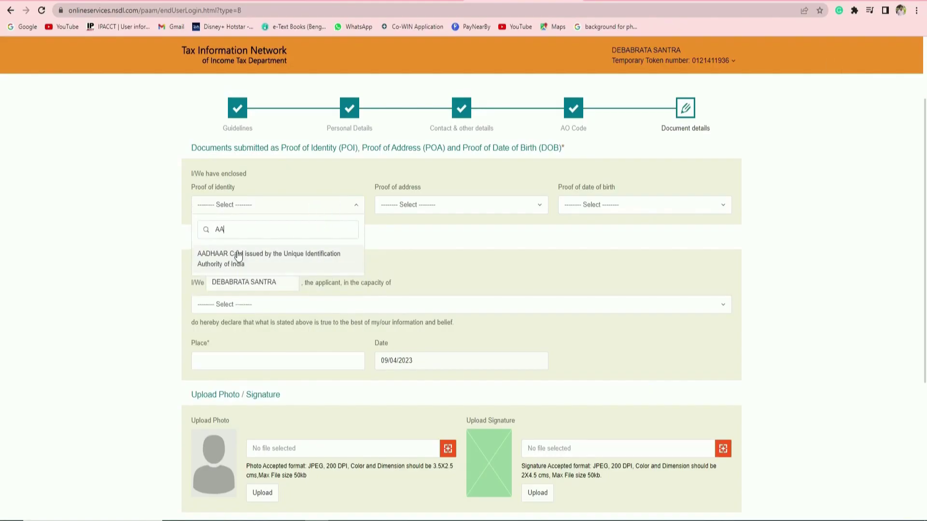
{"action": "left_click", "coordinate": [240, 255]}
{"action": "left_click", "coordinate": [435, 205]}
{"action": "type", "text": "AA"}
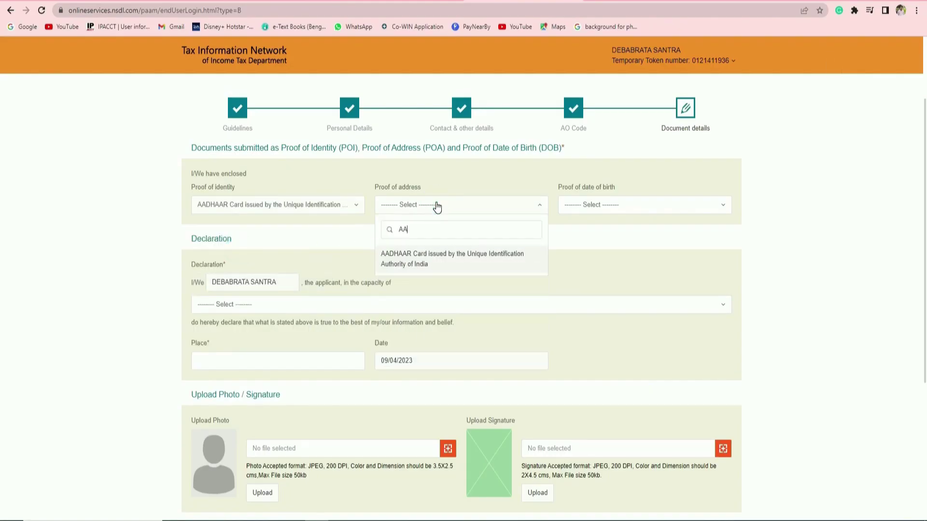
{"action": "left_click", "coordinate": [439, 261]}
{"action": "left_click", "coordinate": [639, 205]}
{"action": "type", "text": "AA"}
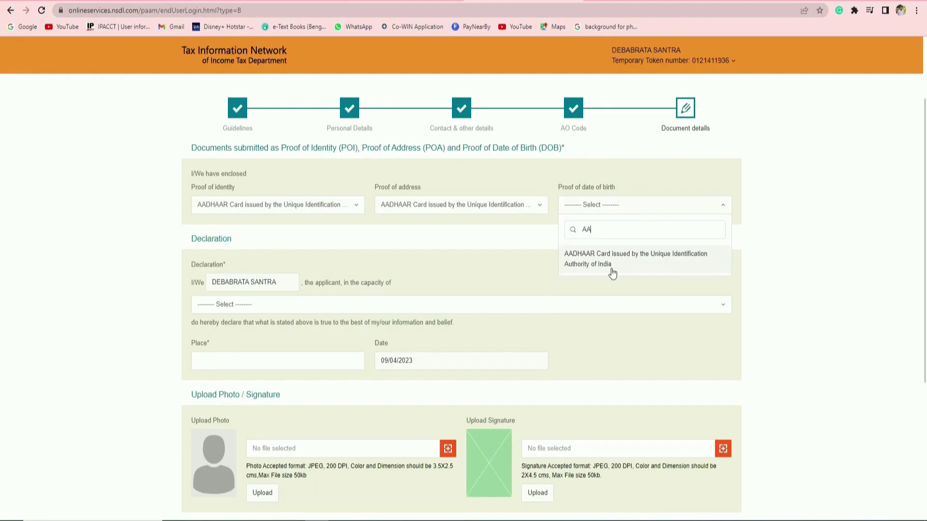
{"action": "left_click", "coordinate": [613, 258]}
{"action": "scroll", "coordinate": [540, 273], "scroll_direction": "down", "scroll_amount": 2}
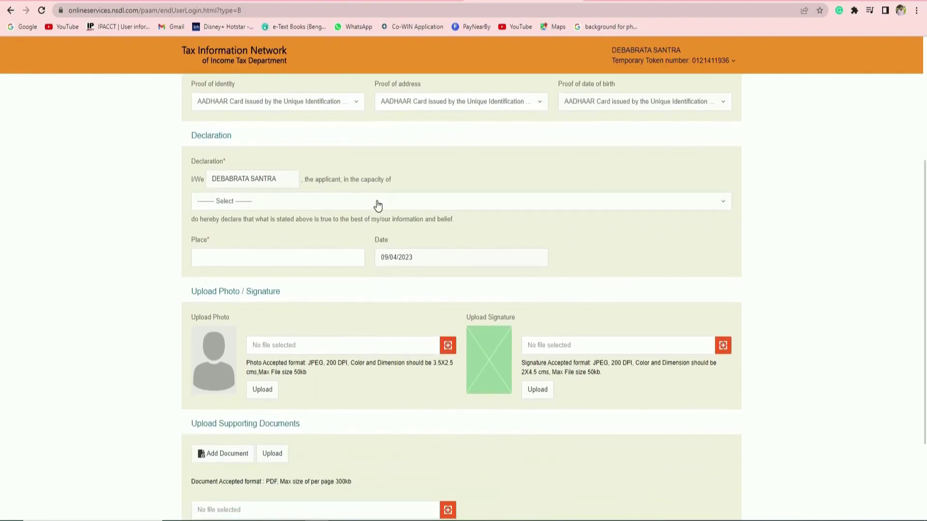
Declare in the capacity Himself/Herself and enter the place of declaration.
{"action": "left_click", "coordinate": [375, 203]}
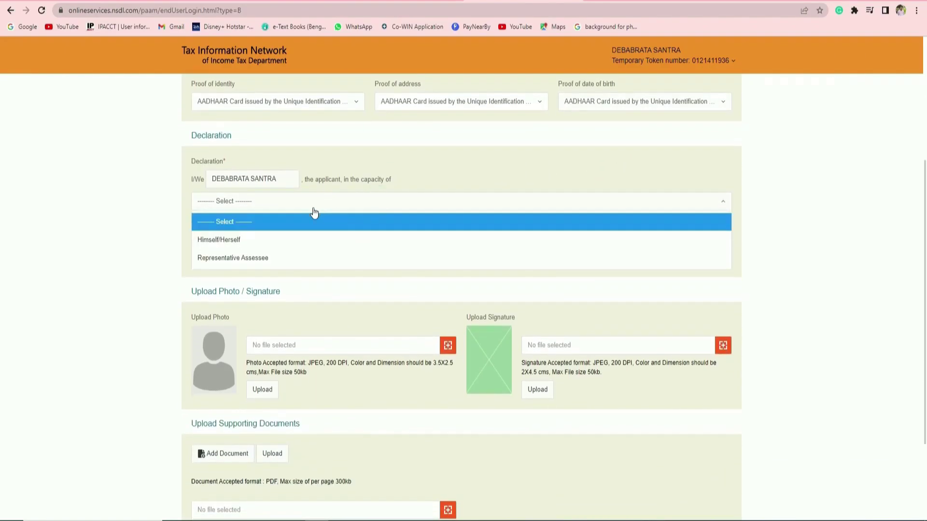
{"action": "left_click", "coordinate": [274, 241]}
{"action": "left_click", "coordinate": [295, 259]}
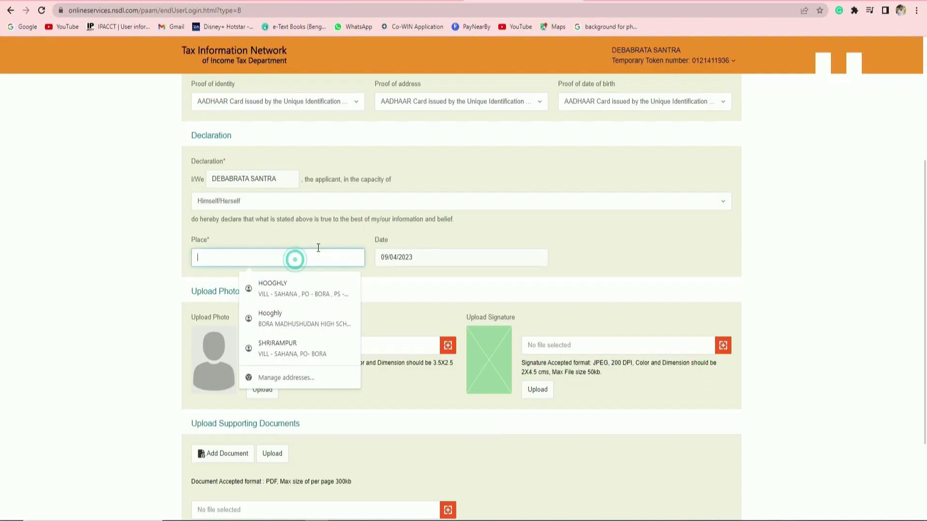
{"action": "type", "text": "BORAO"}
{"action": "key", "text": "BackSpace"}
{"action": "key", "text": "BackSpace"}
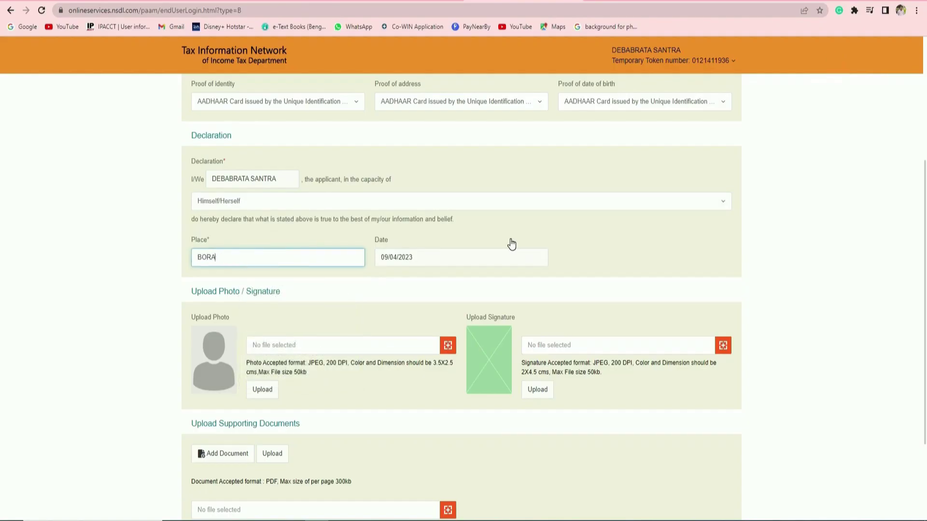
{"action": "scroll", "coordinate": [496, 242], "scroll_direction": "down", "scroll_amount": 1}
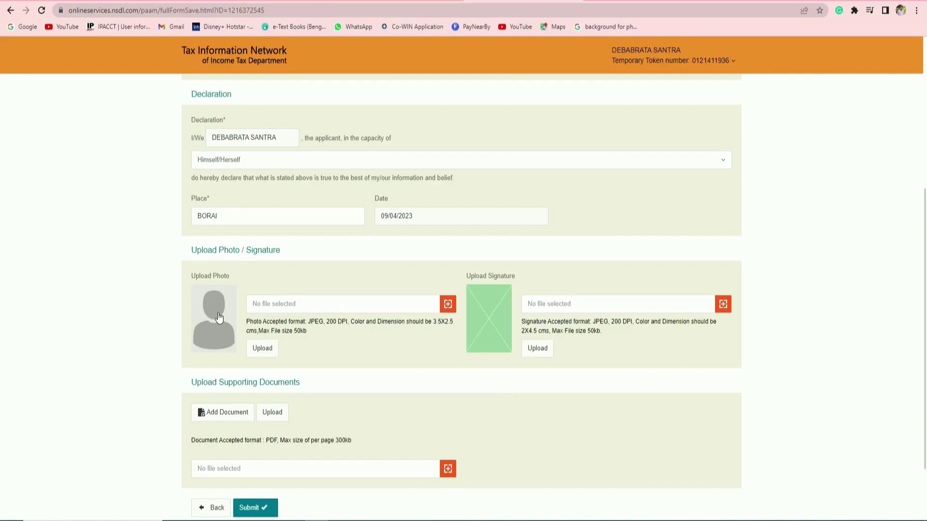
Upload the applicant's photo PIC936 from the Downloads folder.
{"action": "left_click", "coordinate": [448, 305]}
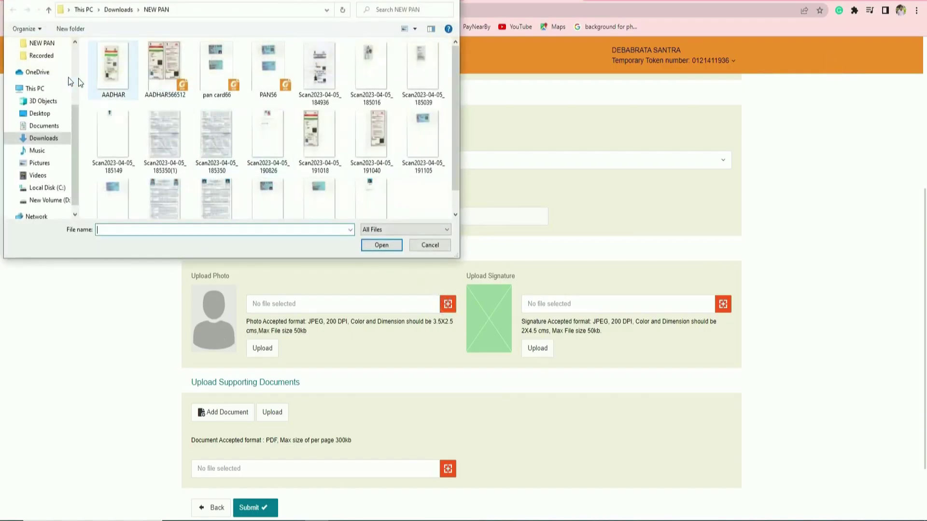
{"action": "left_click", "coordinate": [70, 138]}
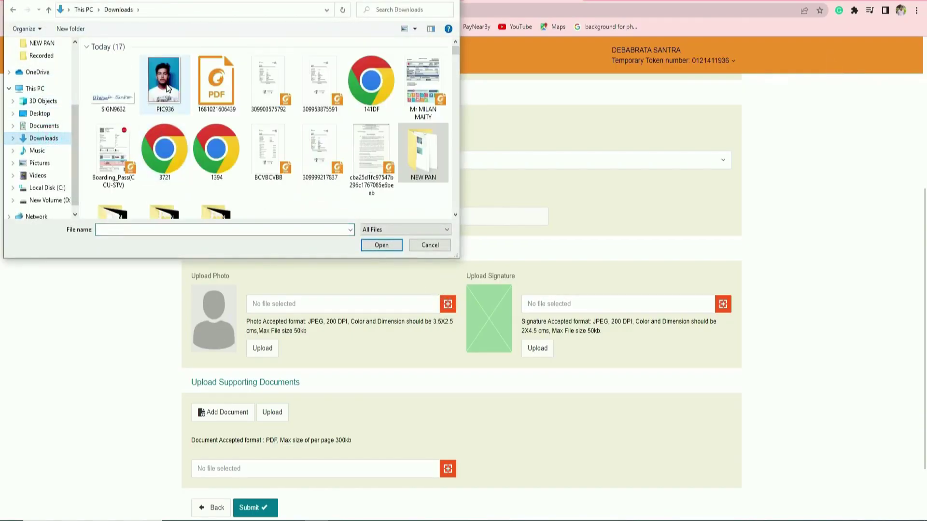
{"action": "left_click", "coordinate": [168, 88]}
{"action": "left_click", "coordinate": [383, 246]}
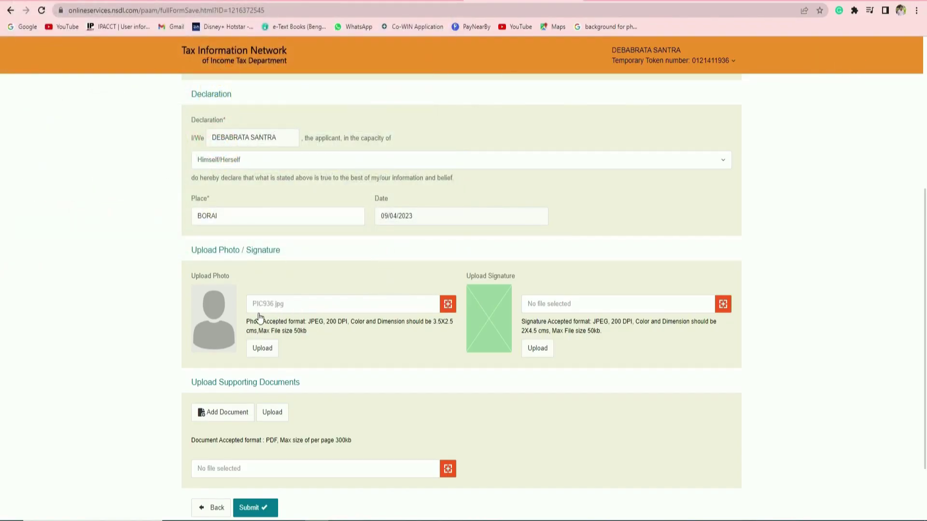
{"action": "left_click", "coordinate": [263, 348]}
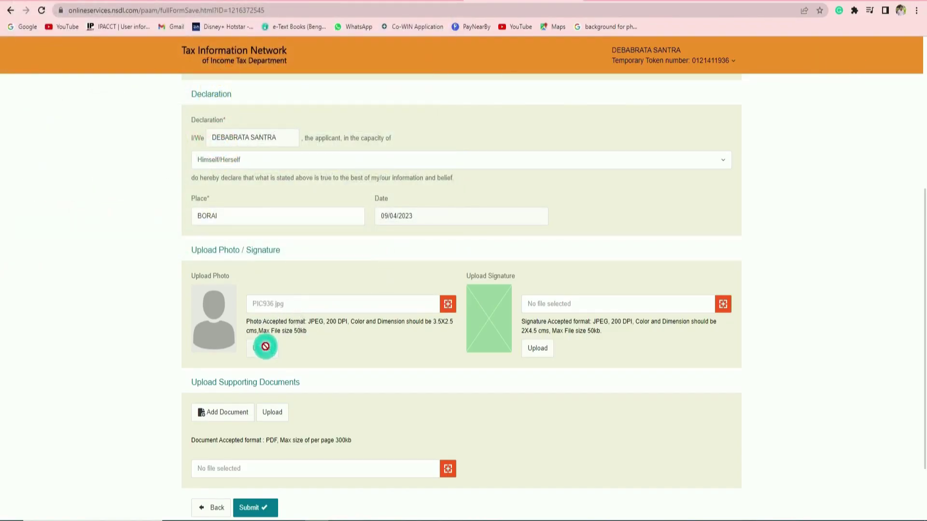
{"action": "scroll", "coordinate": [358, 358], "scroll_direction": "down", "scroll_amount": 6}
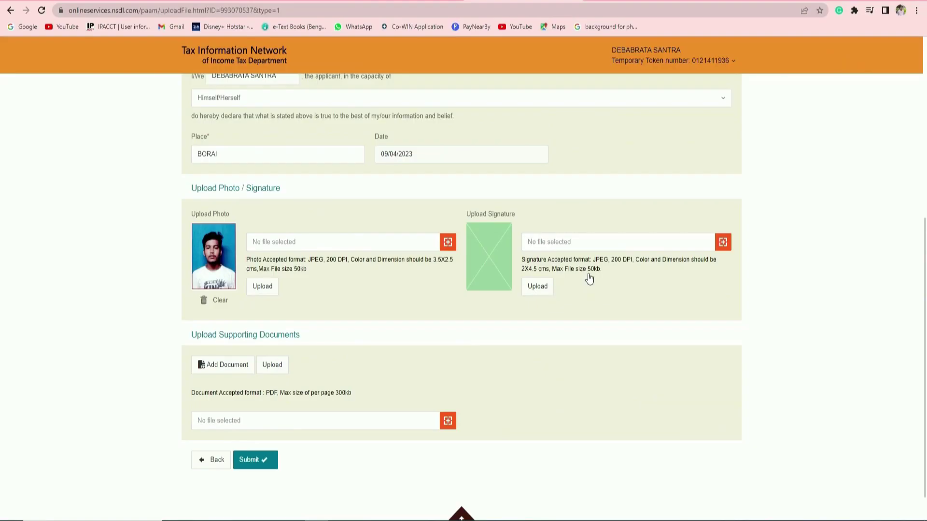
Upload the applicant's signature file SIGN9632.
{"action": "left_click", "coordinate": [725, 242]}
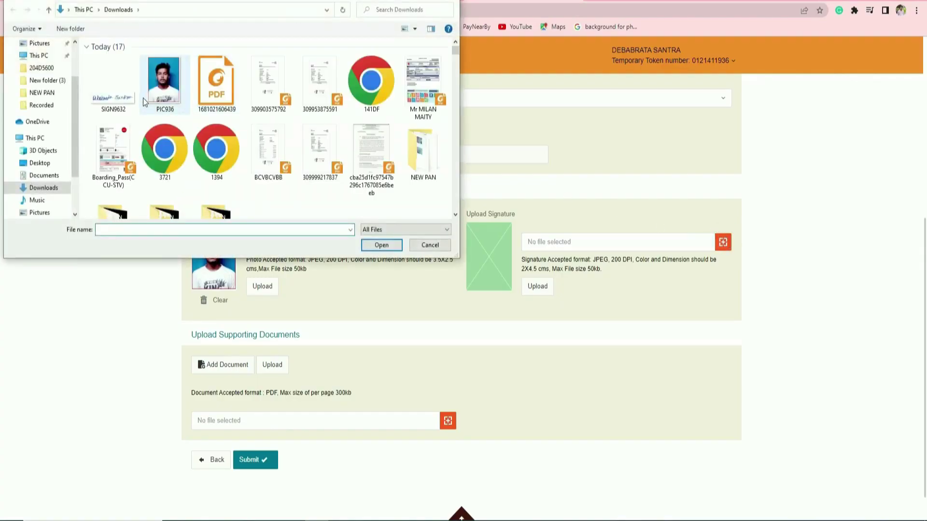
{"action": "left_click", "coordinate": [127, 88]}
{"action": "left_click", "coordinate": [382, 244]}
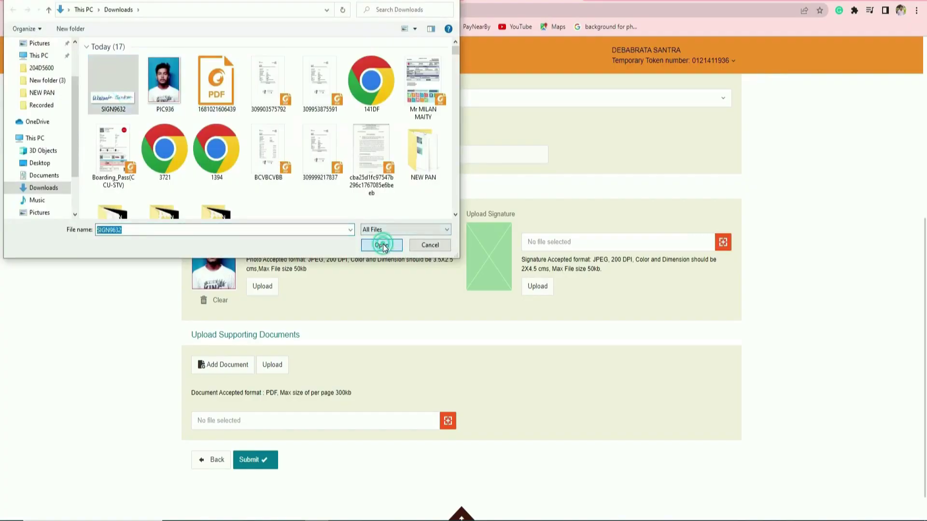
{"action": "left_click", "coordinate": [538, 285]}
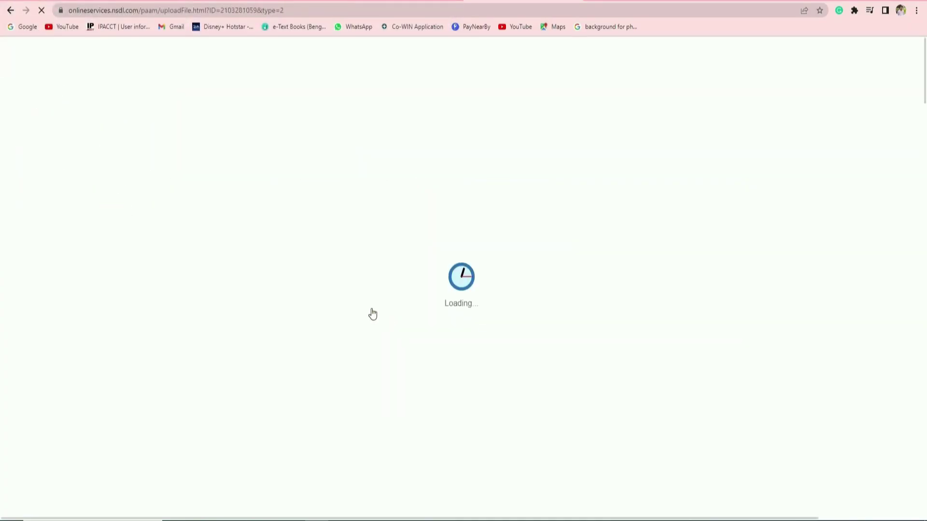
{"action": "scroll", "coordinate": [372, 312], "scroll_direction": "down", "scroll_amount": 1}
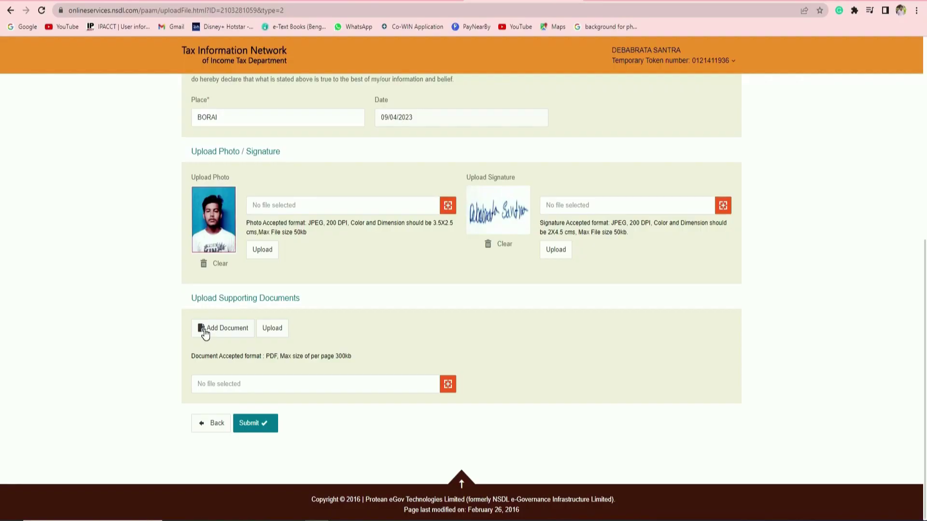
Attach AADHAR879_compressed.pdf as a supporting document and submit the application.
{"action": "left_click", "coordinate": [204, 332]}
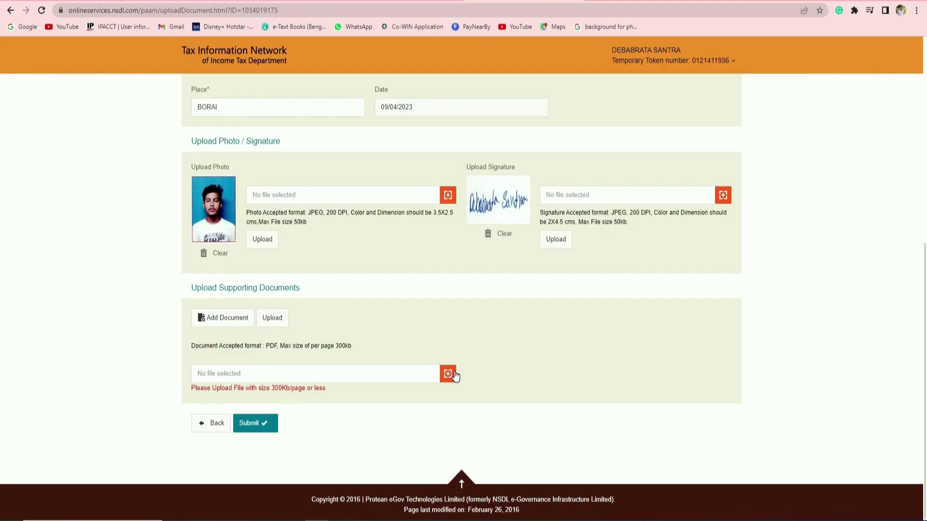
{"action": "left_click", "coordinate": [453, 375]}
{"action": "left_click", "coordinate": [113, 84]}
{"action": "left_click", "coordinate": [382, 246]}
{"action": "left_click", "coordinate": [274, 319]}
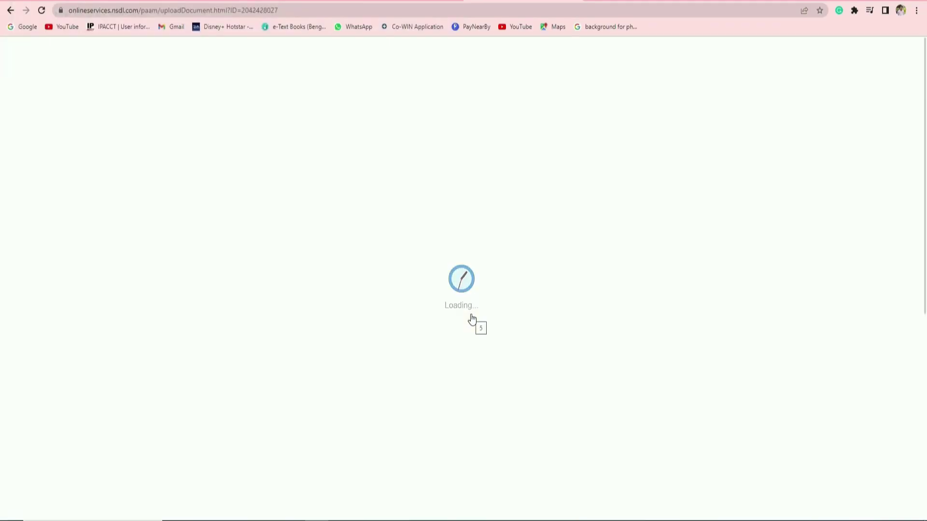
{"action": "scroll", "coordinate": [472, 320], "scroll_direction": "down", "scroll_amount": 1}
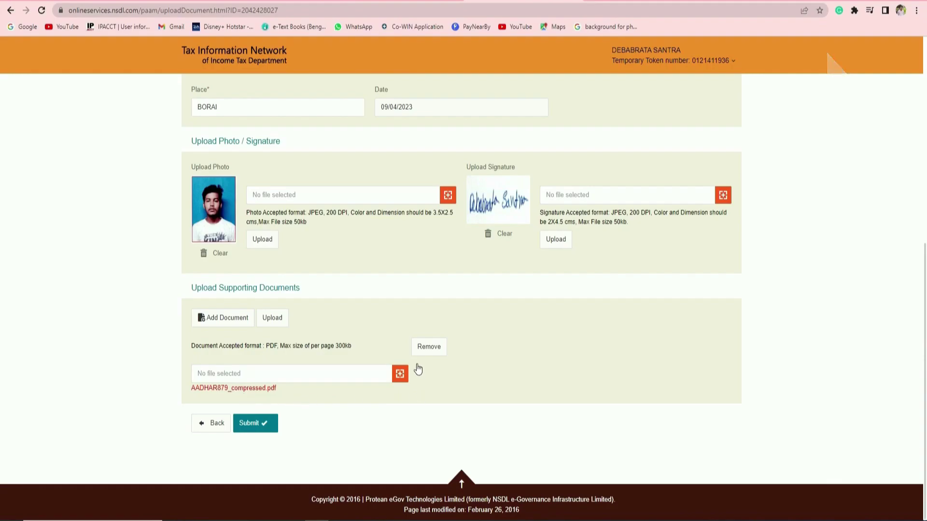
{"action": "left_click", "coordinate": [269, 428]}
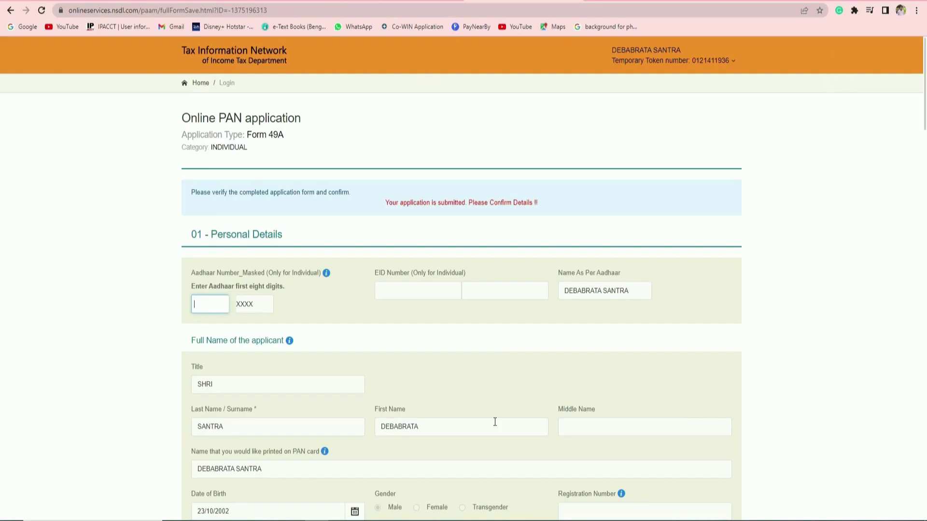
Enter the first eight Aadhaar digits, review the confirmation form, and proceed to payment.
{"action": "scroll", "coordinate": [586, 373], "scroll_direction": "down", "scroll_amount": 4}
{"action": "scroll", "coordinate": [586, 373], "scroll_direction": "down", "scroll_amount": 8}
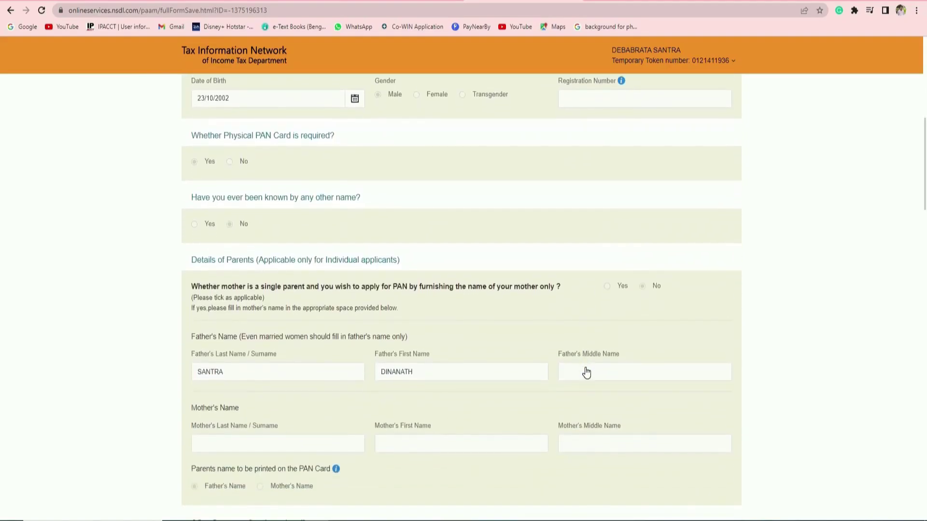
{"action": "scroll", "coordinate": [586, 373], "scroll_direction": "down", "scroll_amount": 8}
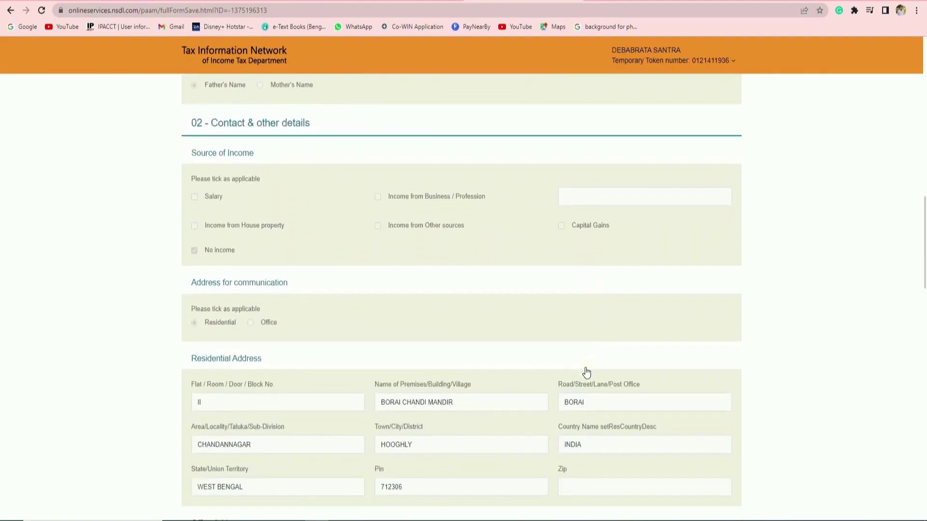
{"action": "scroll", "coordinate": [461, 297], "scroll_direction": "down", "scroll_amount": 8}
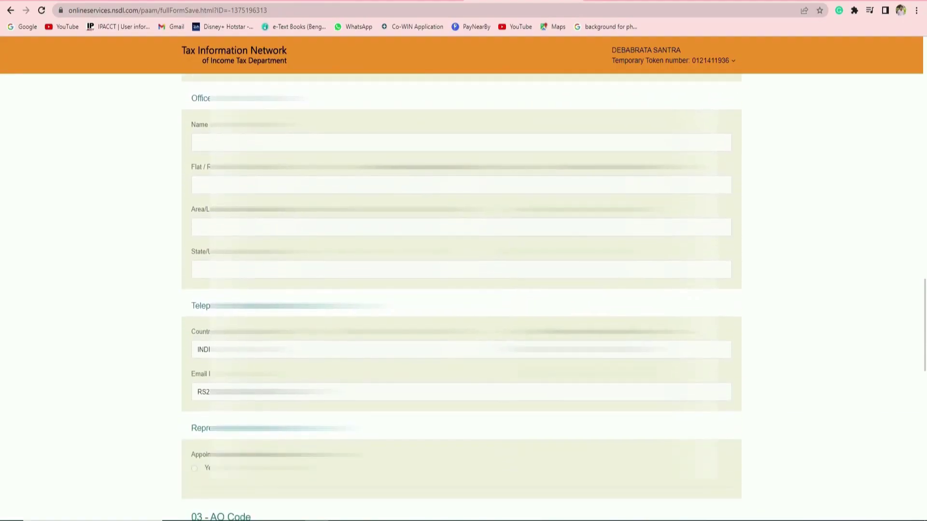
{"action": "scroll", "coordinate": [586, 373], "scroll_direction": "down", "scroll_amount": 12}
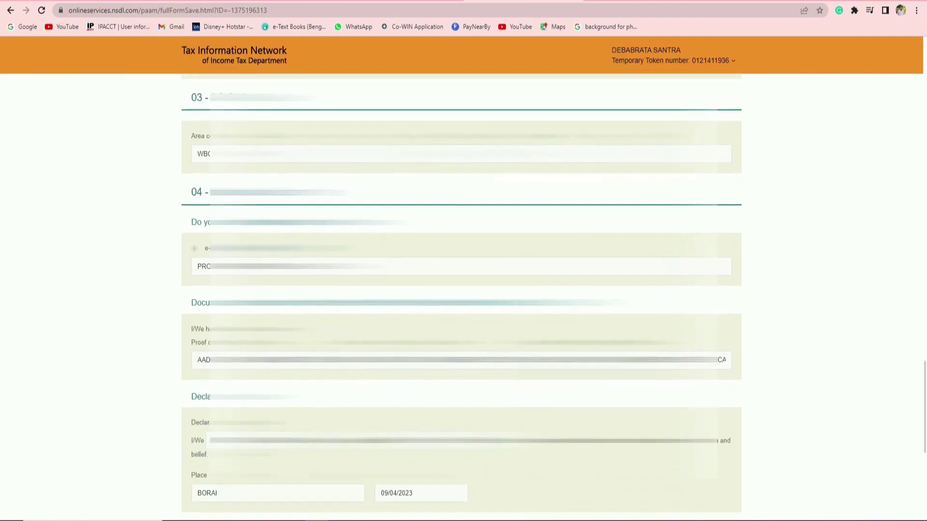
{"action": "scroll", "coordinate": [586, 373], "scroll_direction": "down", "scroll_amount": 1}
{"action": "left_click", "coordinate": [252, 439]}
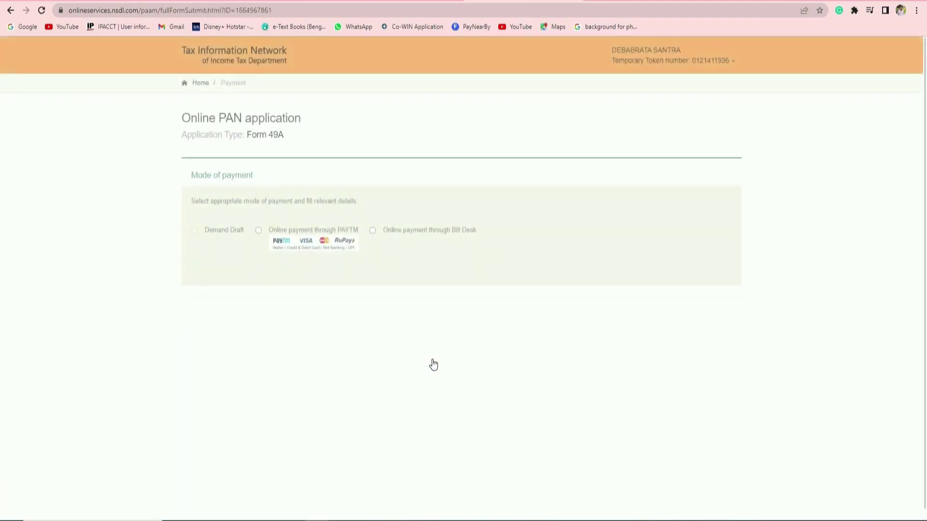
Select Online payment through PAYTM and agree to the terms of service.
{"action": "left_click", "coordinate": [276, 232]}
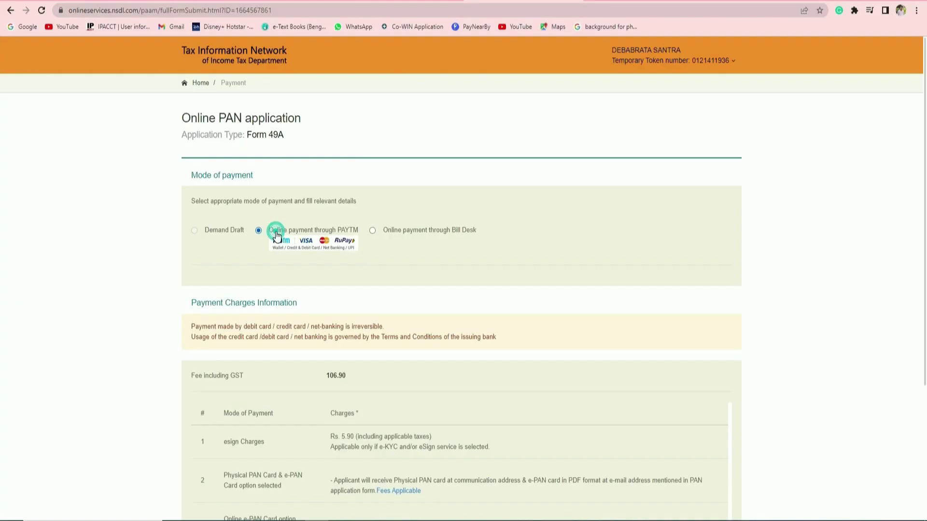
{"action": "scroll", "coordinate": [400, 353], "scroll_direction": "down", "scroll_amount": 4}
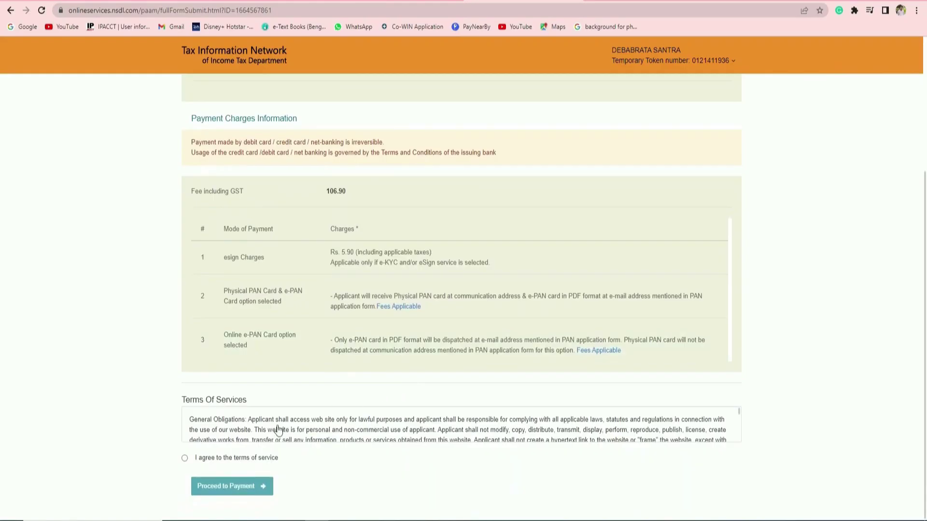
{"action": "left_click", "coordinate": [212, 458]}
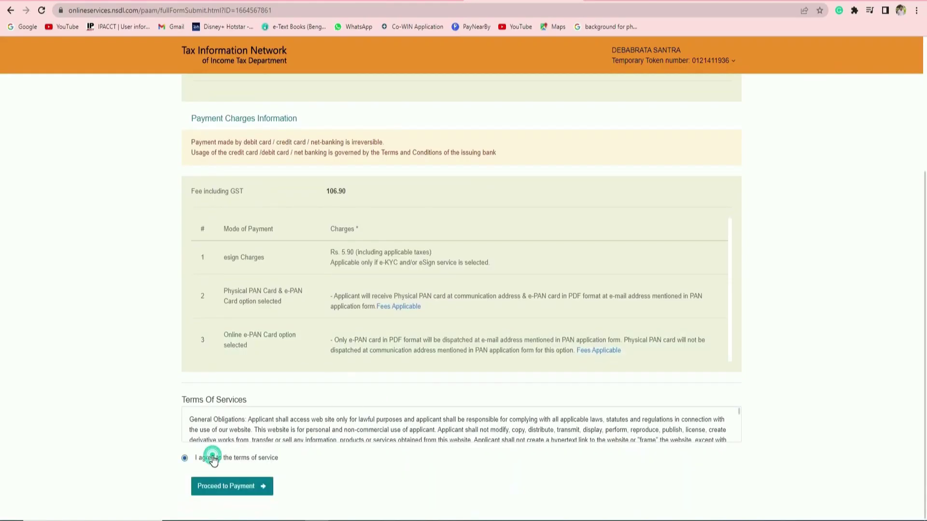
Attempt the PAYTM payment, then return Home from the request-failed error page.
{"action": "left_click", "coordinate": [236, 489]}
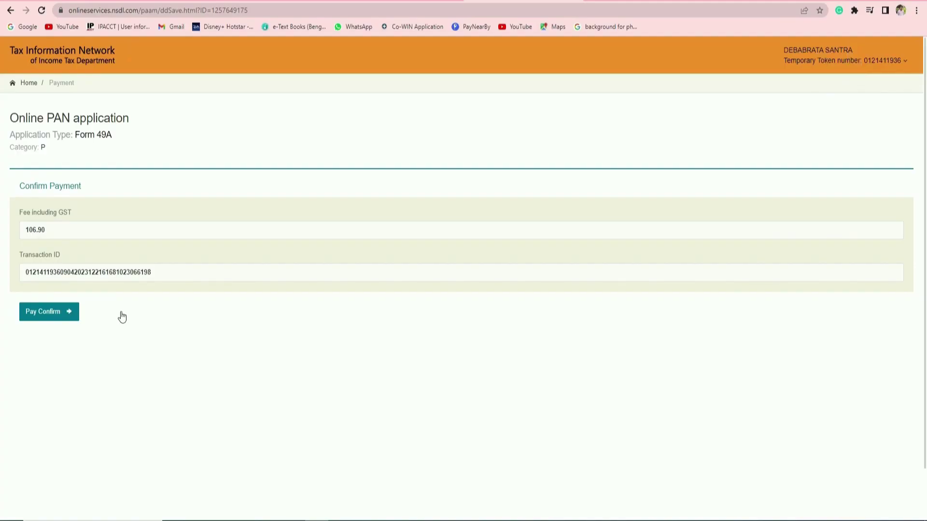
{"action": "left_click", "coordinate": [66, 315]}
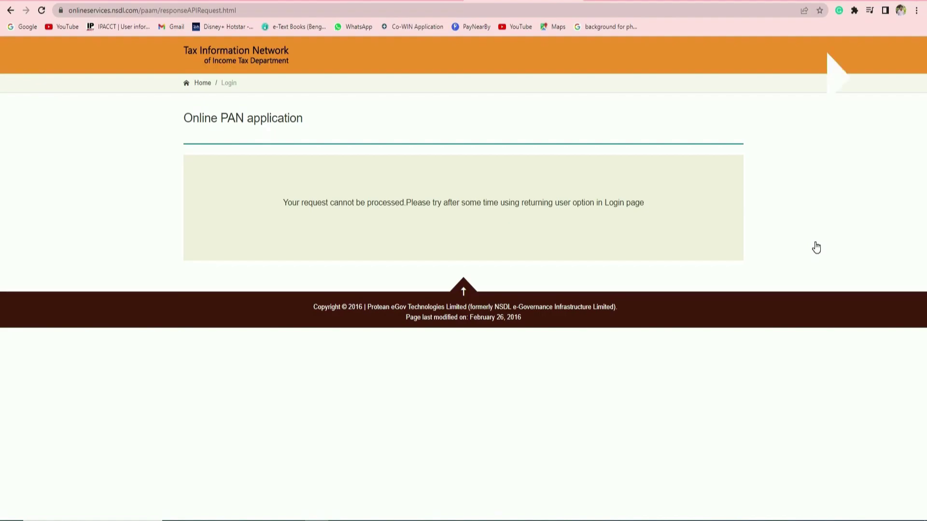
{"action": "left_click", "coordinate": [198, 83]}
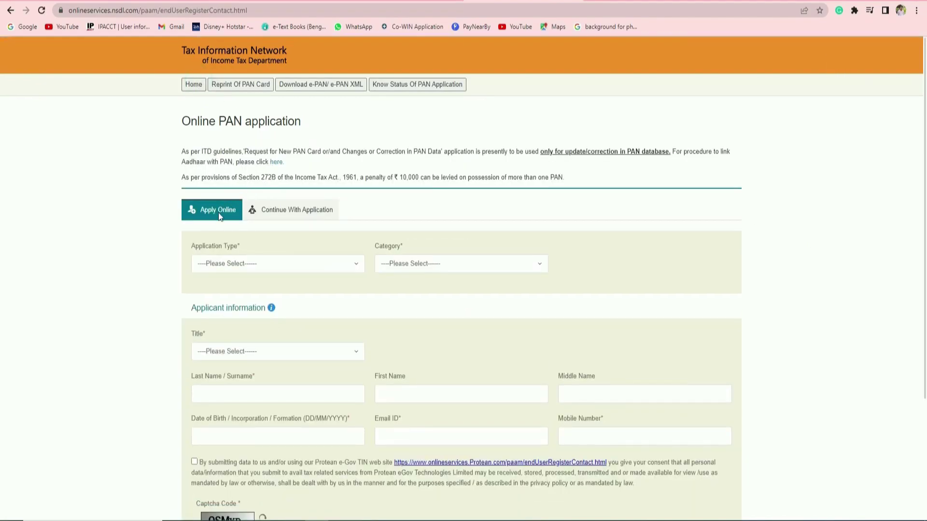
Under Continue With Application, paste the temporary token and enter the registered e-mail address.
{"action": "left_click", "coordinate": [294, 215]}
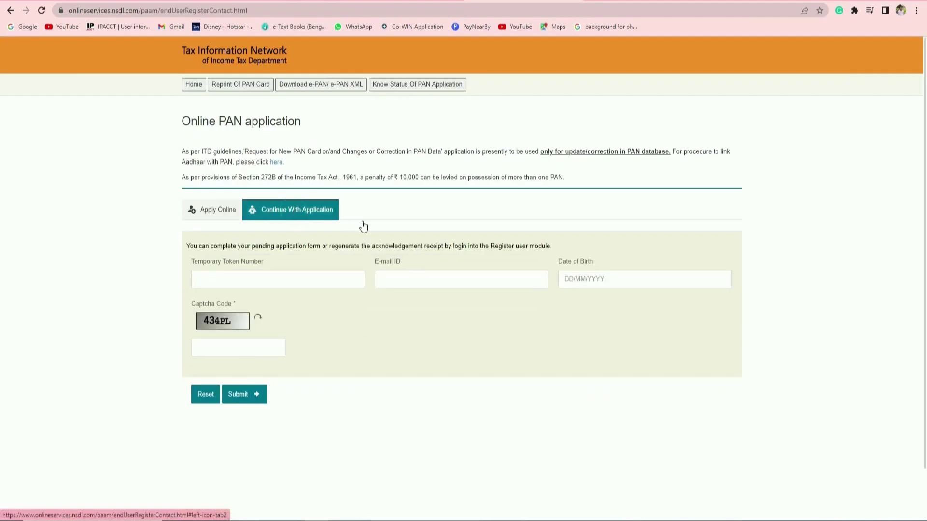
{"action": "left_click", "coordinate": [327, 274]}
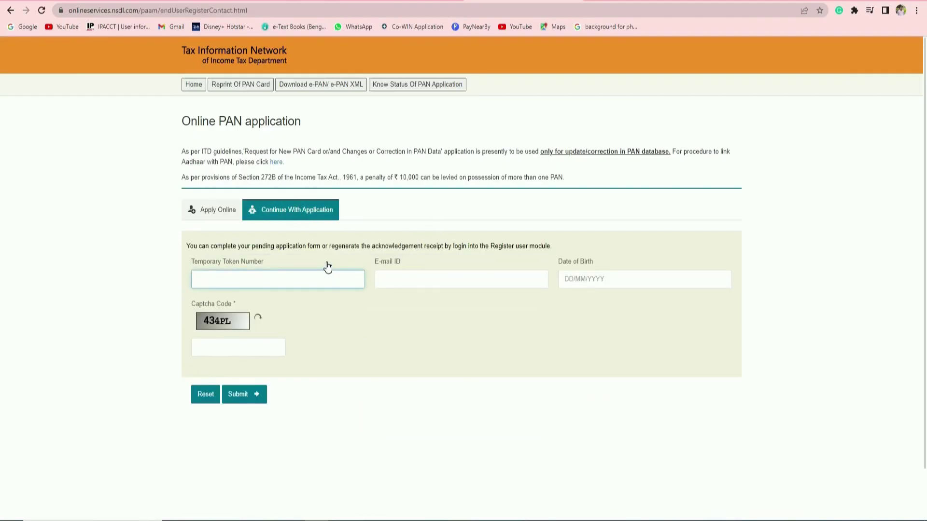
{"action": "key", "text": "ctrl+v"}
{"action": "left_click", "coordinate": [441, 277]}
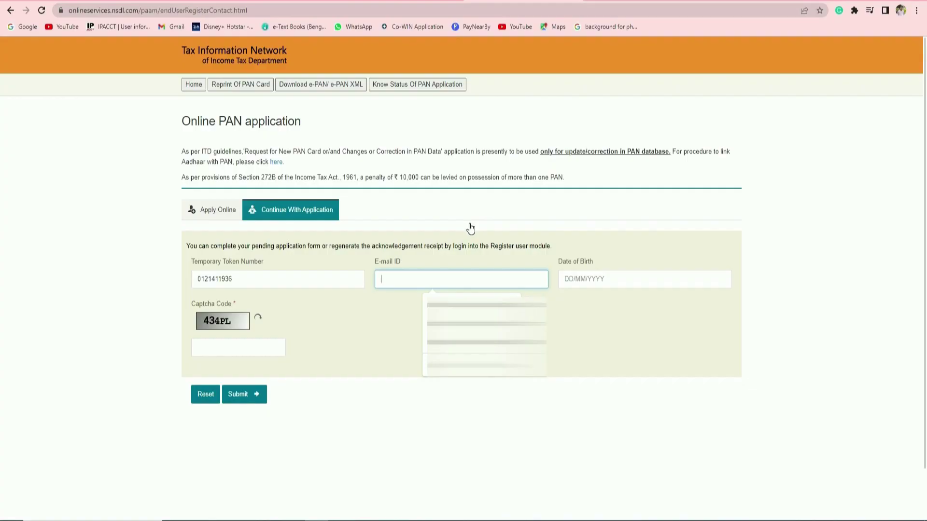
{"action": "type", "text": "RS"}
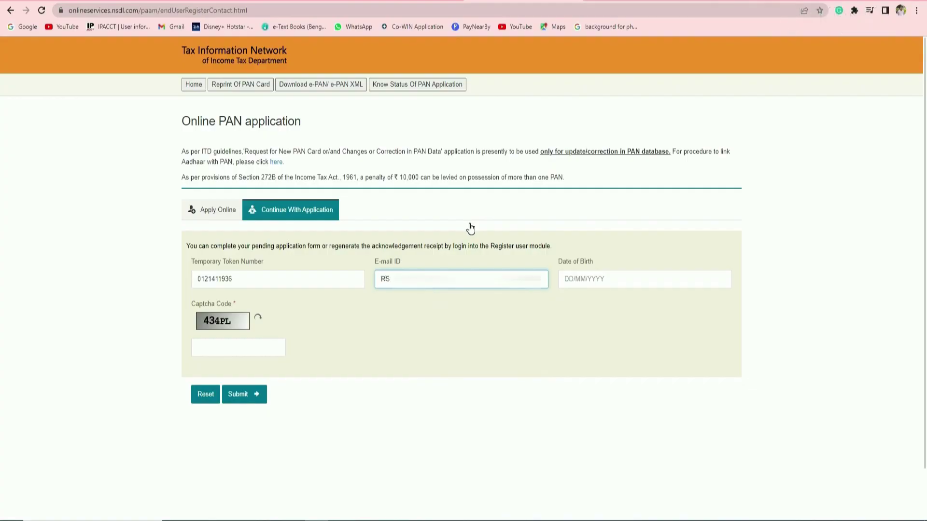
{"action": "type", "text": "2"}
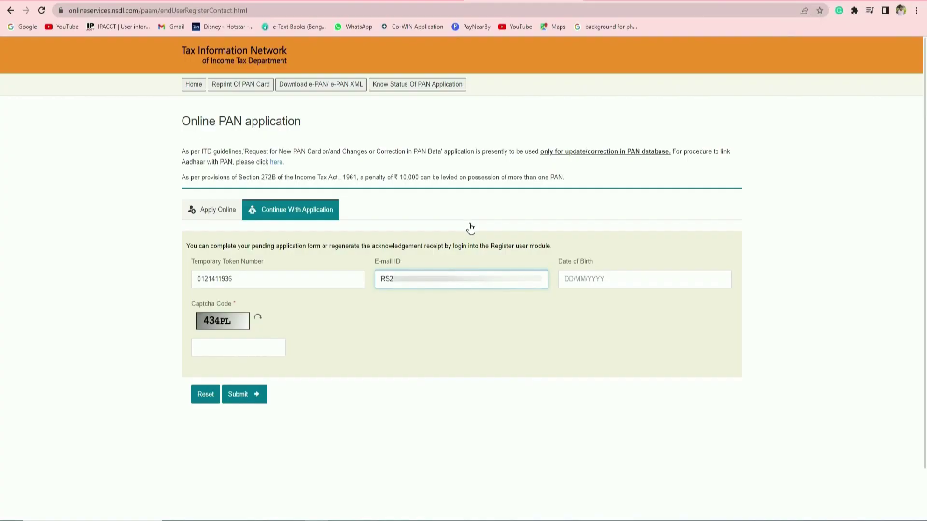
{"action": "left_click", "coordinate": [612, 280]}
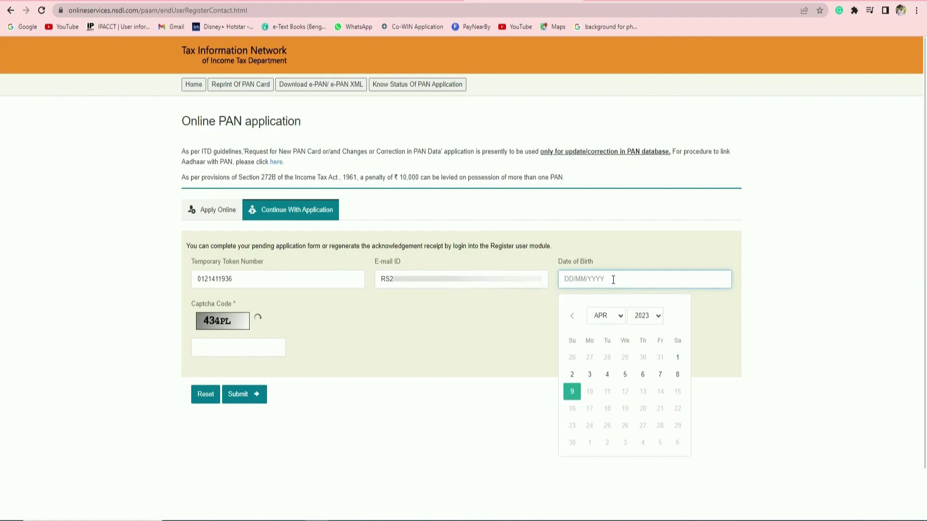
{"action": "left_click", "coordinate": [628, 409]}
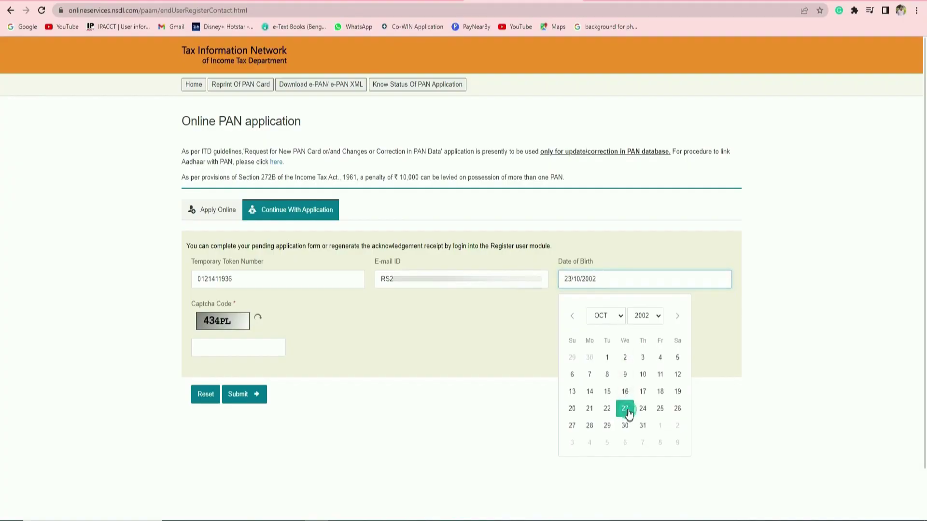
{"action": "left_click", "coordinate": [221, 347]}
{"action": "type", "text": "434"}
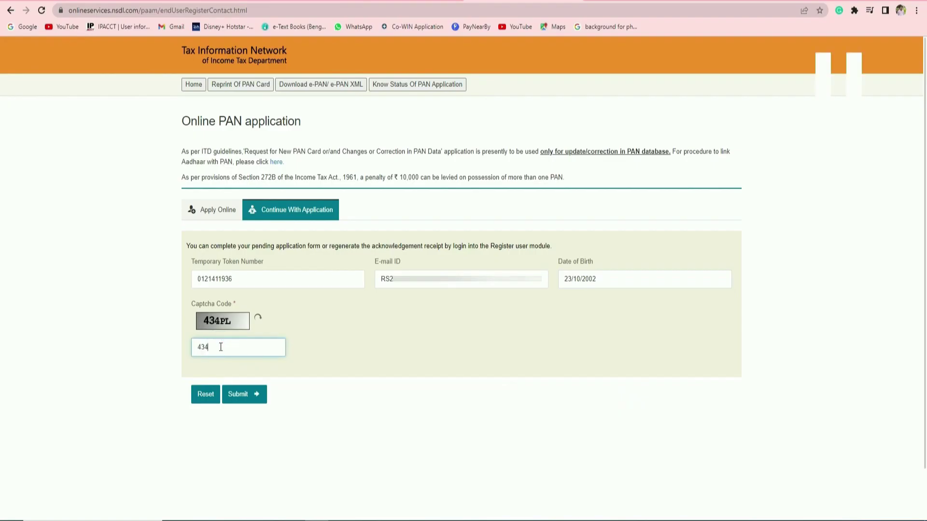
{"action": "type", "text": "PL"}
{"action": "left_click", "coordinate": [256, 396]}
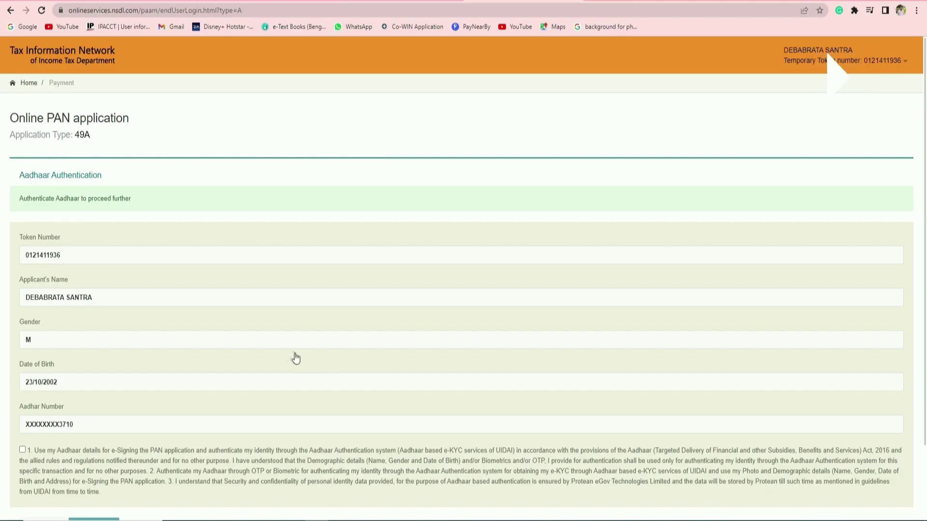
Consent to Aadhaar authentication and choose OTP-based authentication.
{"action": "scroll", "coordinate": [294, 357], "scroll_direction": "down", "scroll_amount": 3}
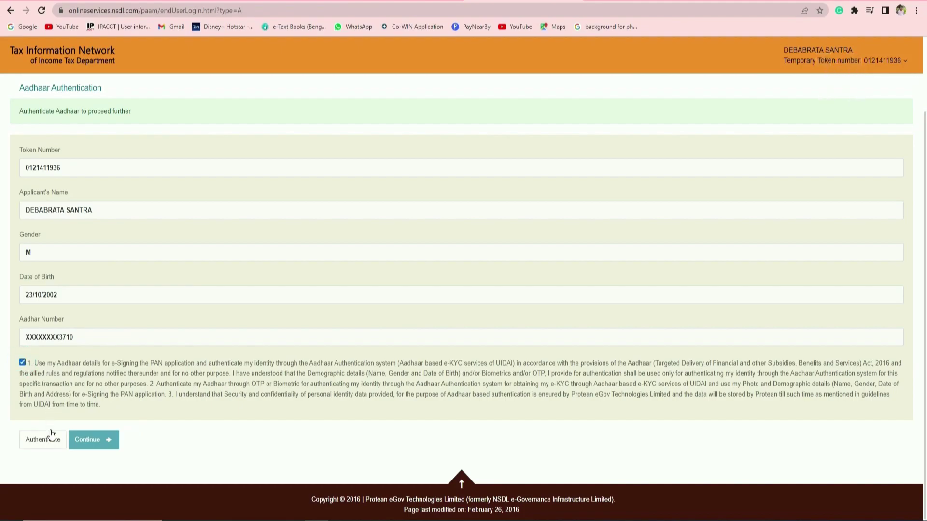
{"action": "left_click", "coordinate": [51, 437]}
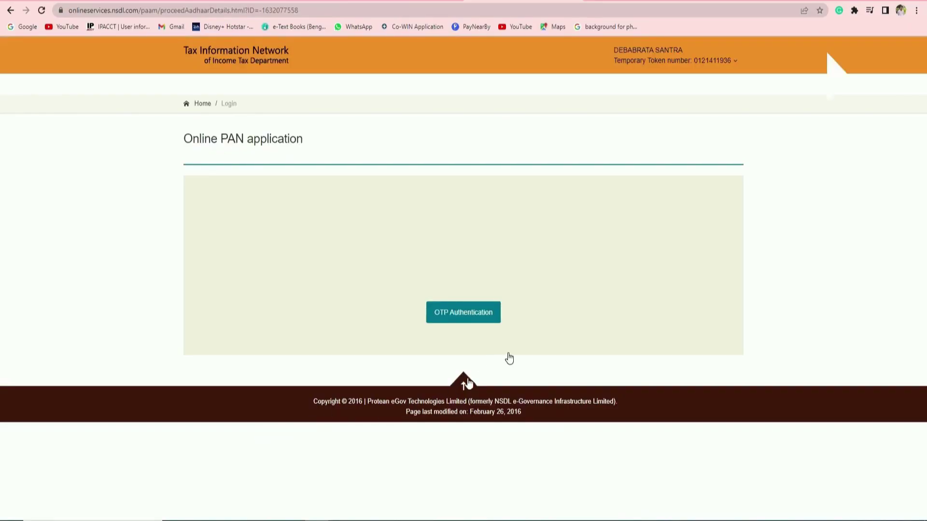
{"action": "left_click", "coordinate": [468, 319]}
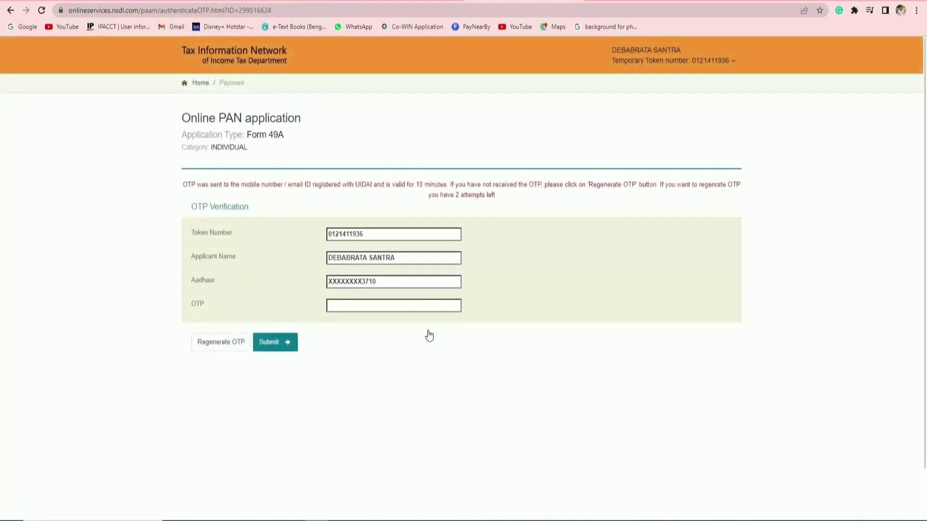
Enter the received Aadhaar OTP and submit it for verification.
{"action": "left_click", "coordinate": [364, 304]}
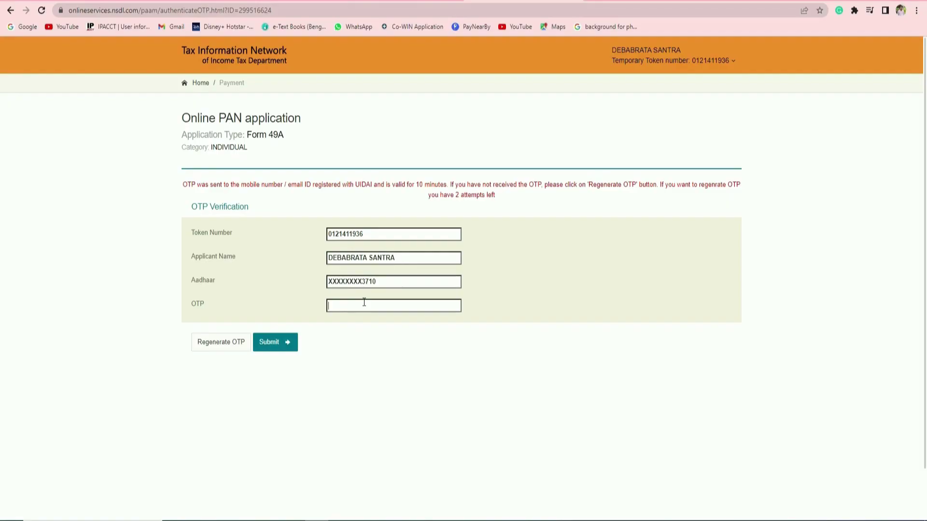
{"action": "left_click", "coordinate": [273, 347]}
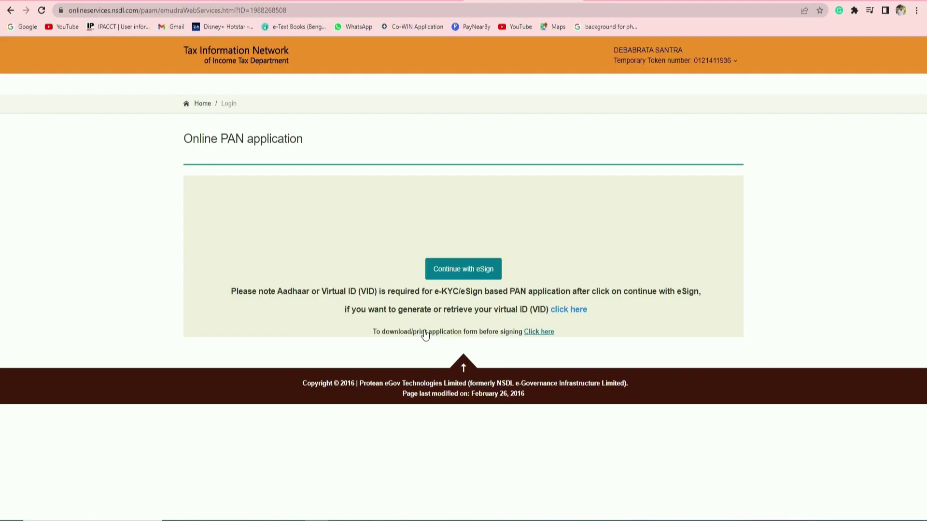
Continue with eSign, authorize Aadhaar use, enter the Aadhaar number, and request an OTP.
{"action": "left_click", "coordinate": [458, 273]}
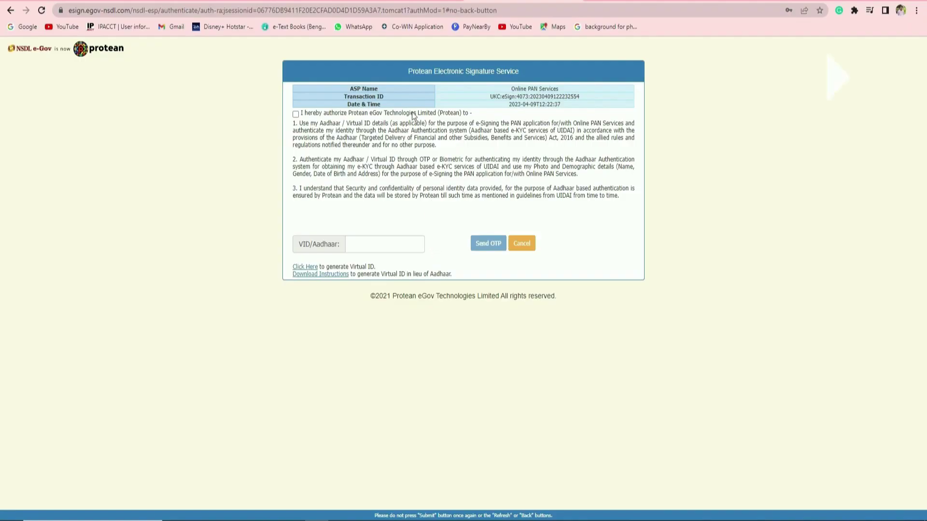
{"action": "left_click", "coordinate": [295, 114]}
{"action": "left_click", "coordinate": [388, 247]}
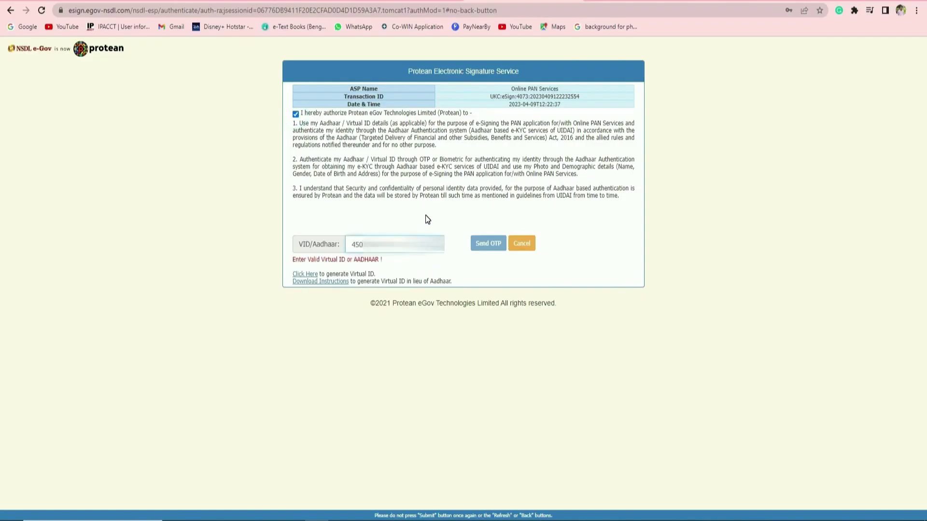
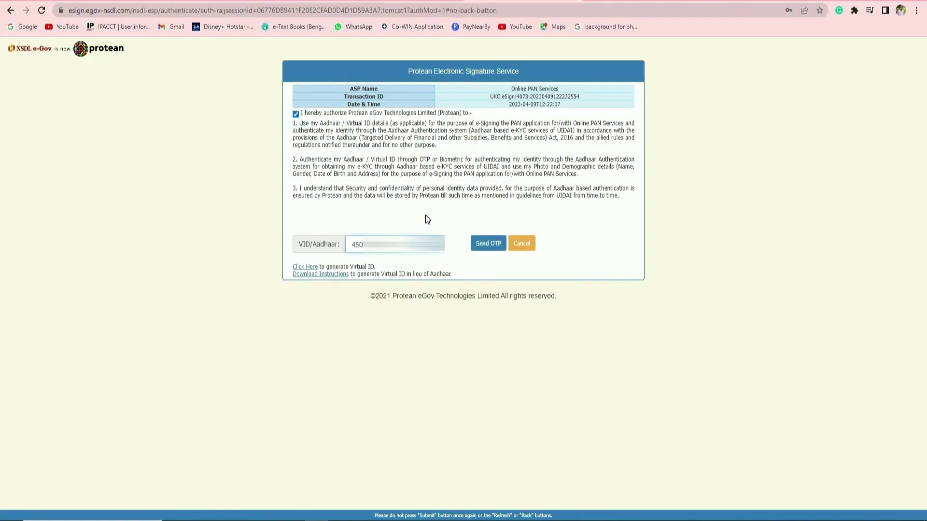
{"action": "left_click", "coordinate": [485, 245]}
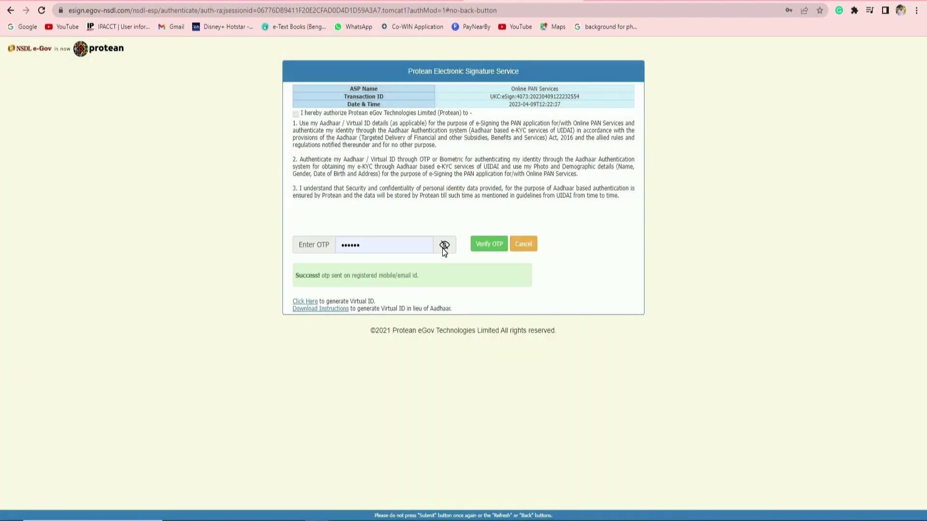
Verify the eSign OTP and enter the acknowledgement PDF password.
{"action": "double_click", "coordinate": [398, 245]}
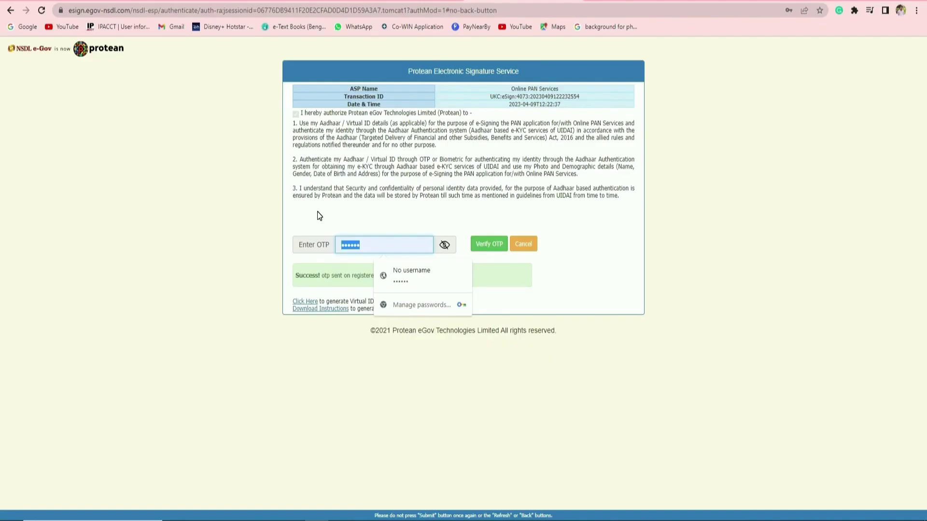
{"action": "type", "text": "••••"}
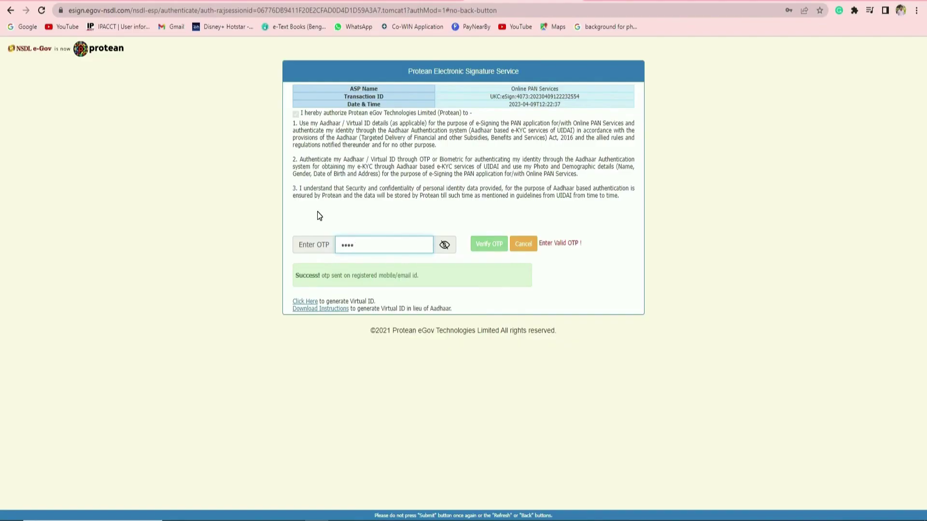
{"action": "type", "text": "••"}
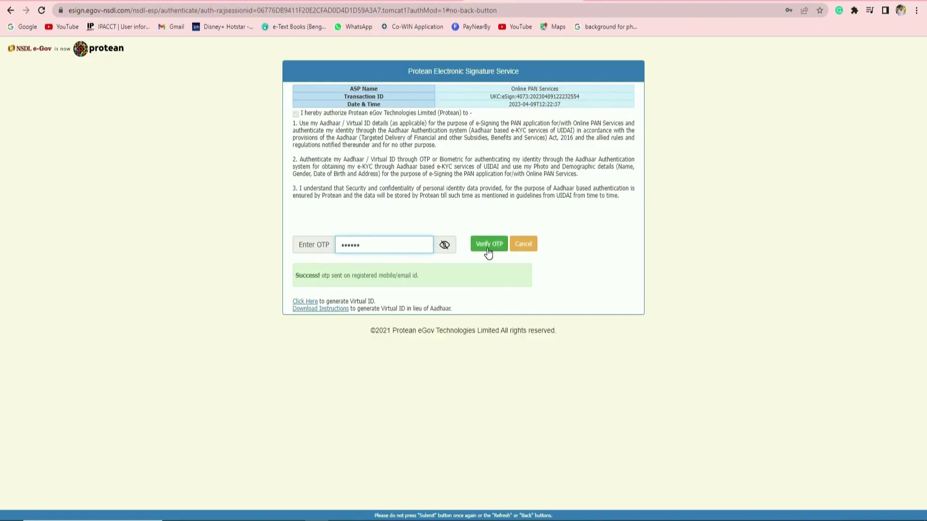
{"action": "left_click", "coordinate": [488, 248]}
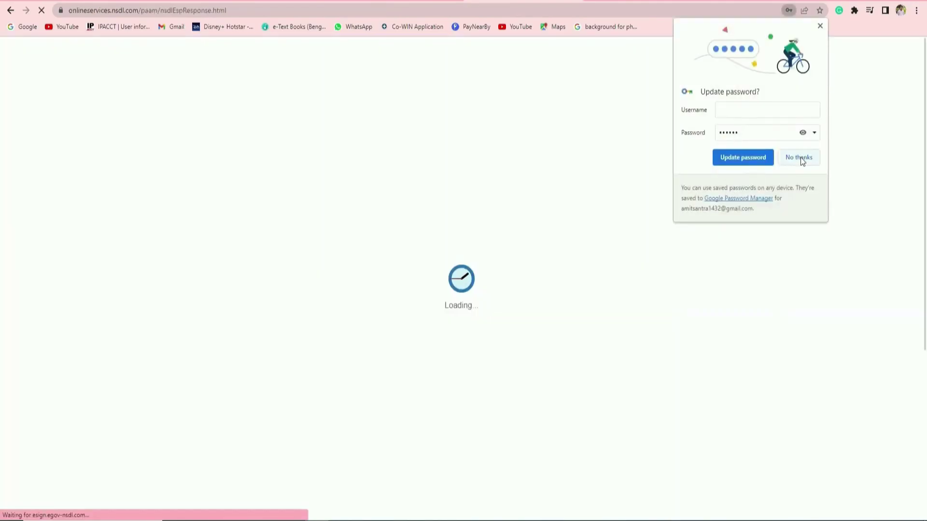
{"action": "left_click", "coordinate": [798, 158]}
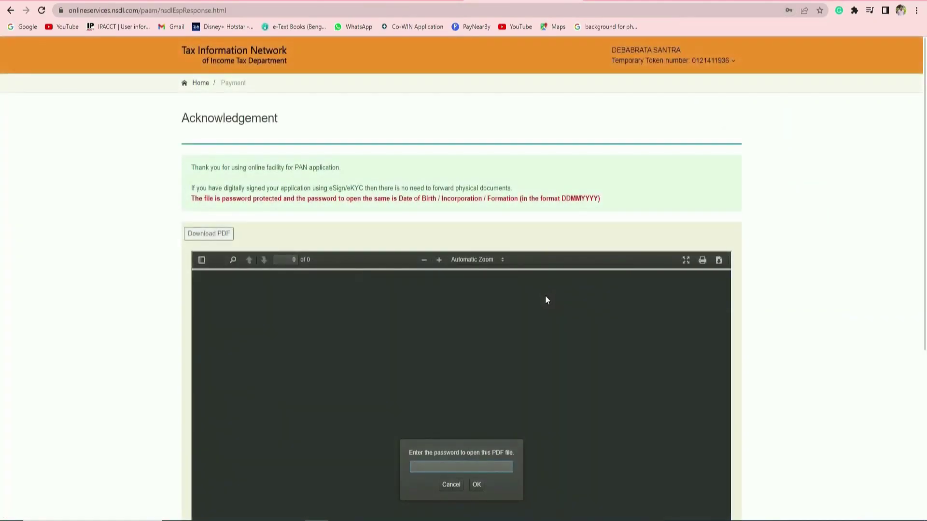
{"action": "type", "text": "•••••"}
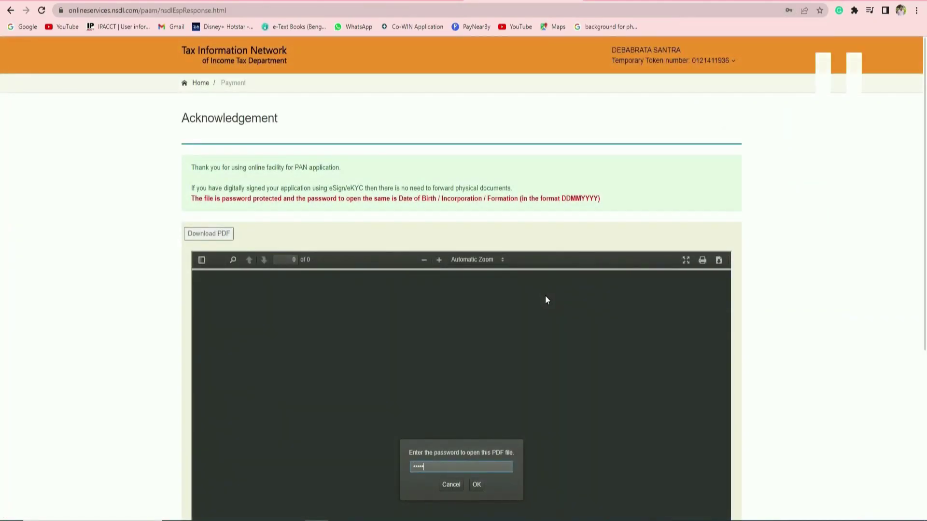